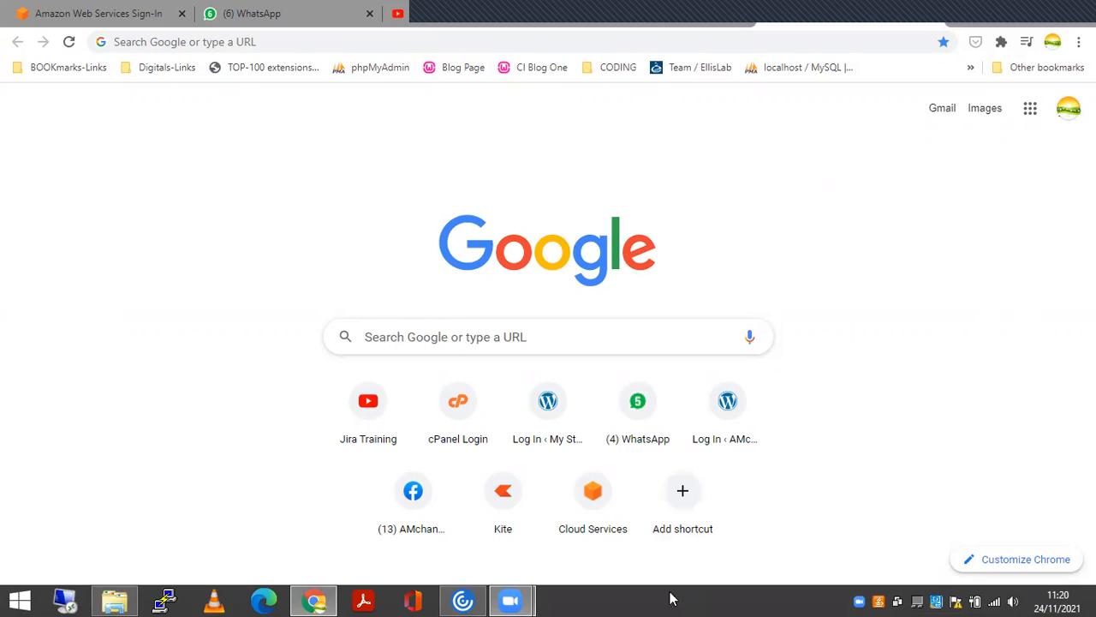
Step: Open Task Manager and end the AnyDesk (32 bit) process in the list of running processes
{"action": "right_click", "coordinate": [632, 598]}
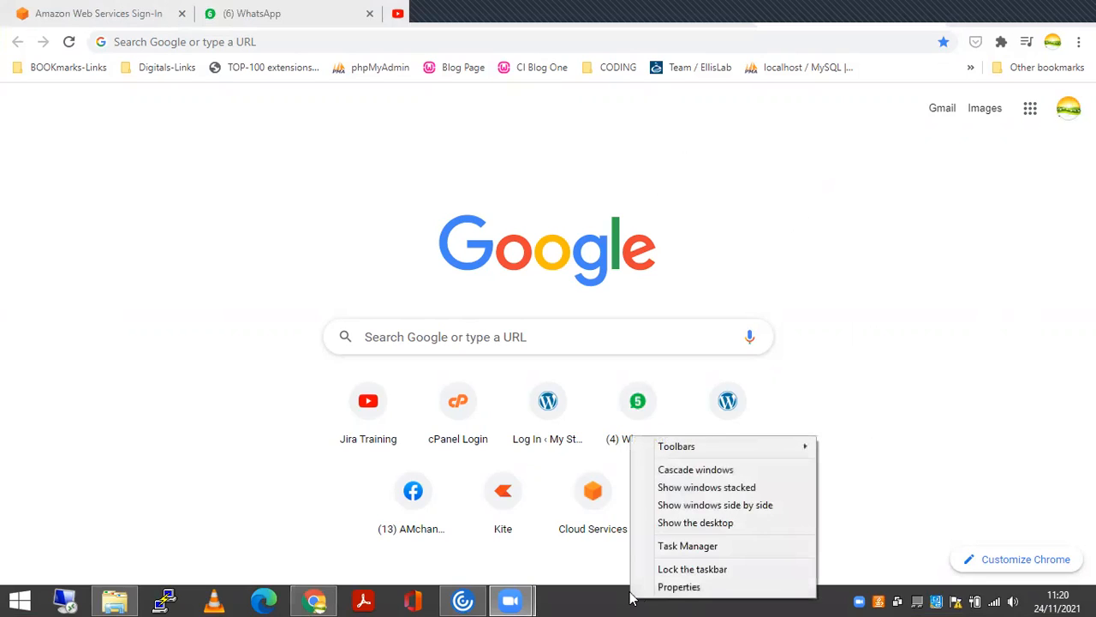
{"action": "left_click", "coordinate": [702, 547]}
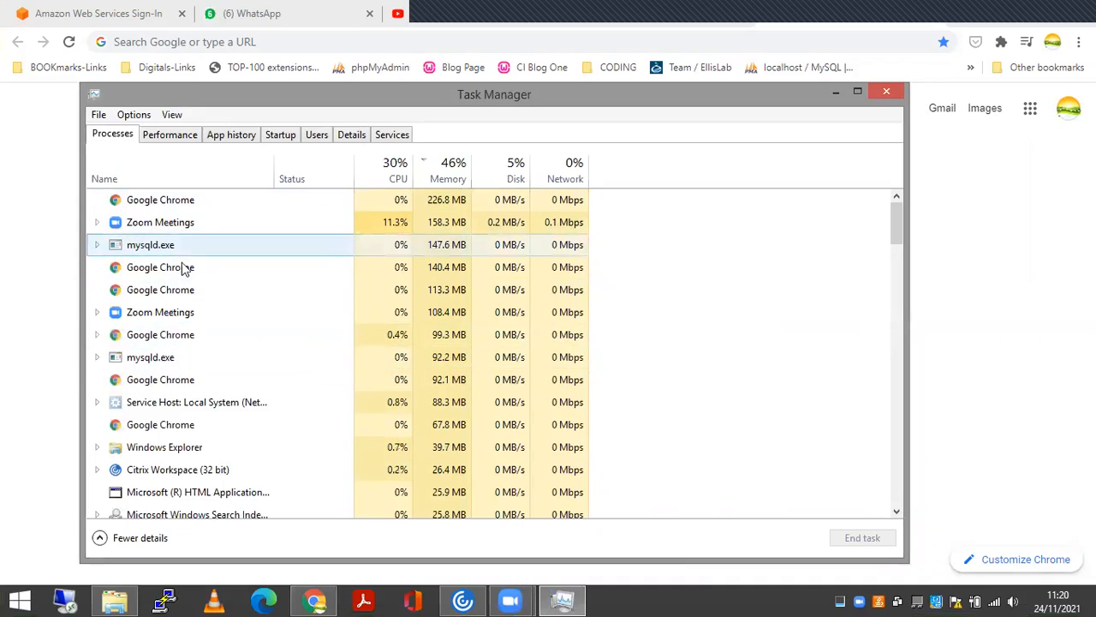
{"action": "scroll", "coordinate": [181, 354], "scroll_direction": "down", "scroll_amount": 2}
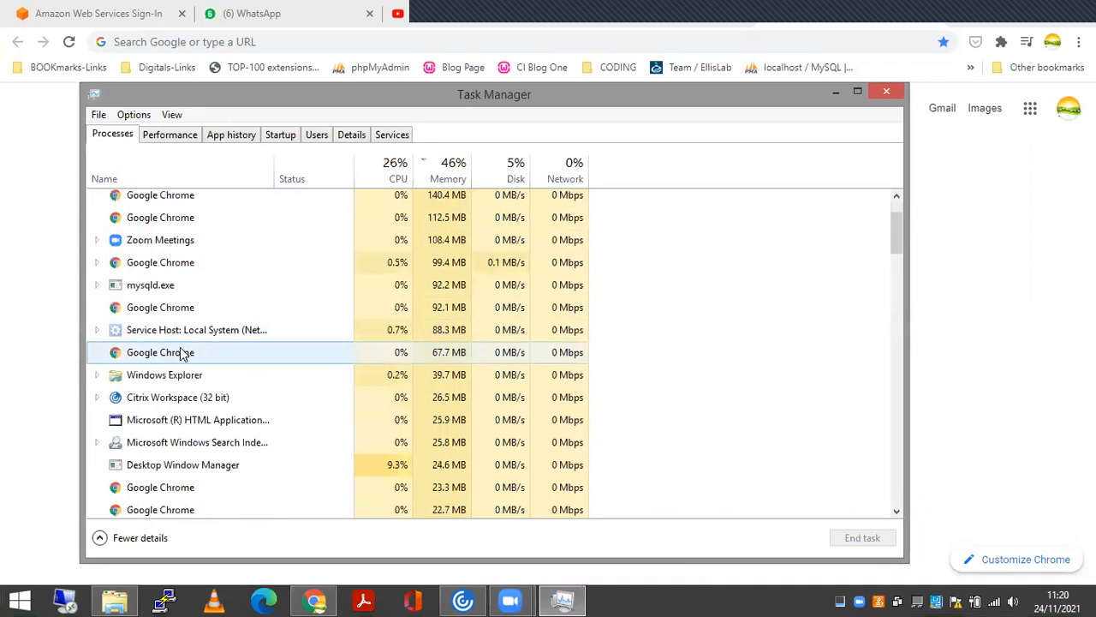
{"action": "scroll", "coordinate": [182, 355], "scroll_direction": "down", "scroll_amount": 4}
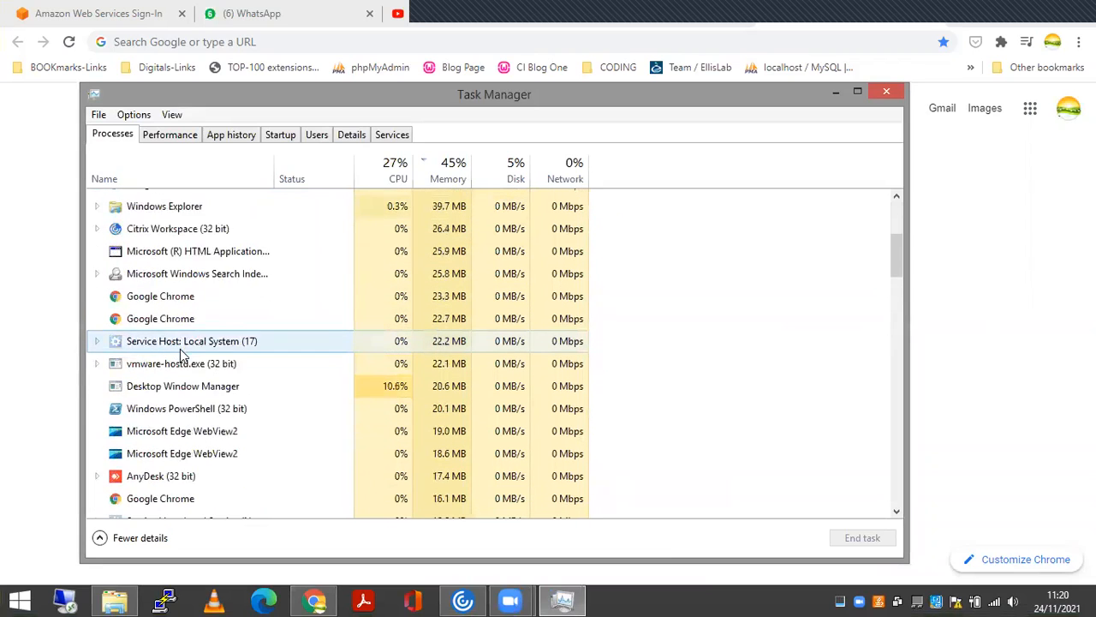
{"action": "scroll", "coordinate": [182, 356], "scroll_direction": "down", "scroll_amount": 1}
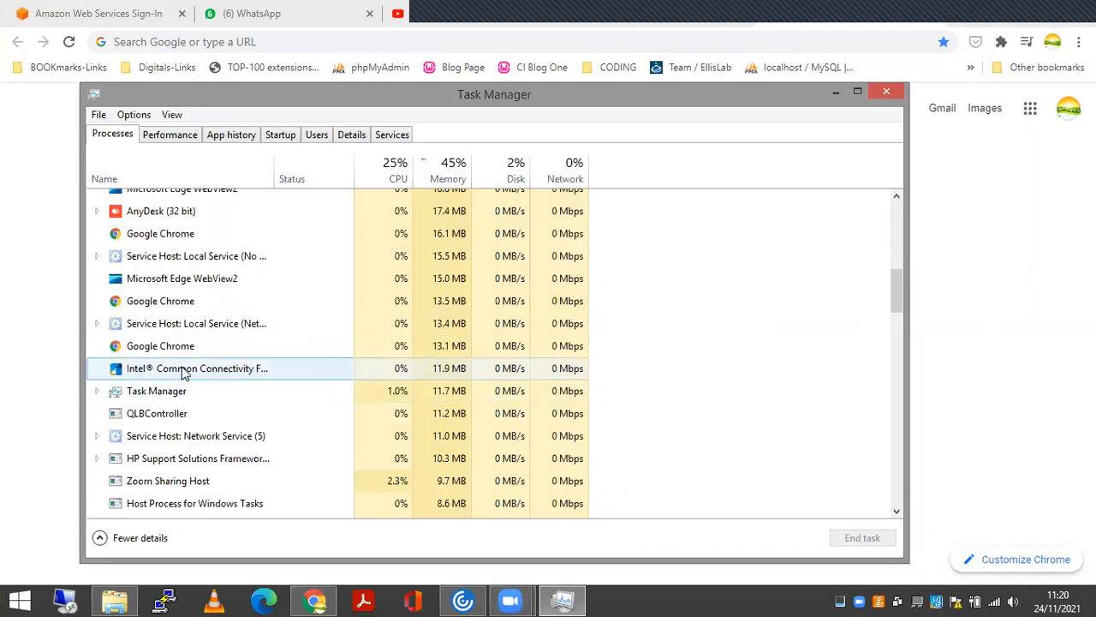
{"action": "scroll", "coordinate": [184, 390], "scroll_direction": "down", "scroll_amount": 1}
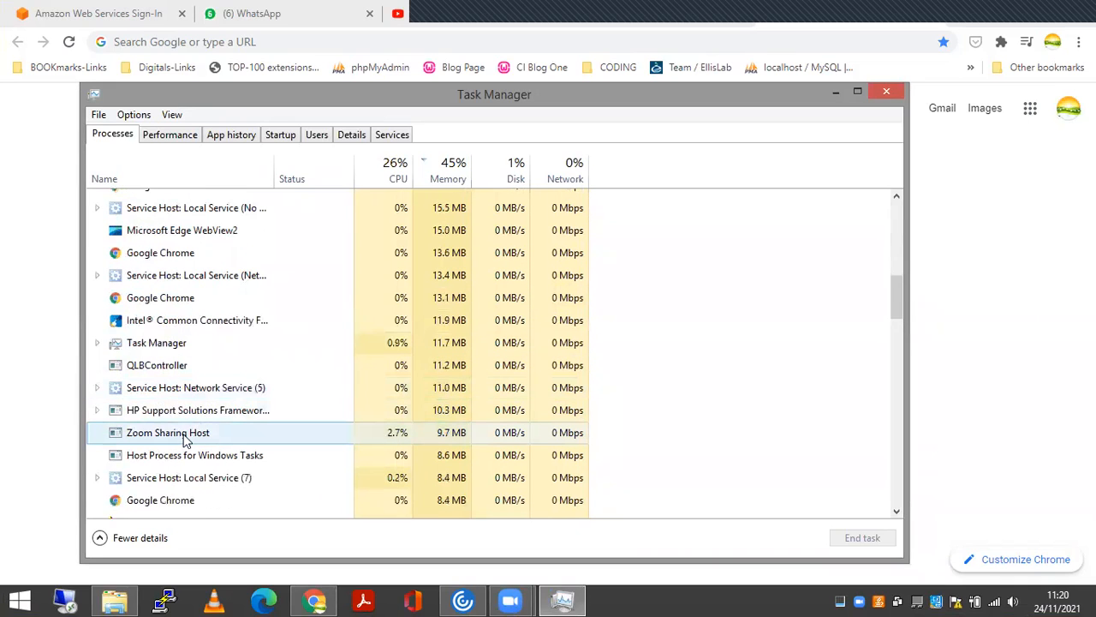
{"action": "scroll", "coordinate": [183, 437], "scroll_direction": "up", "scroll_amount": 2}
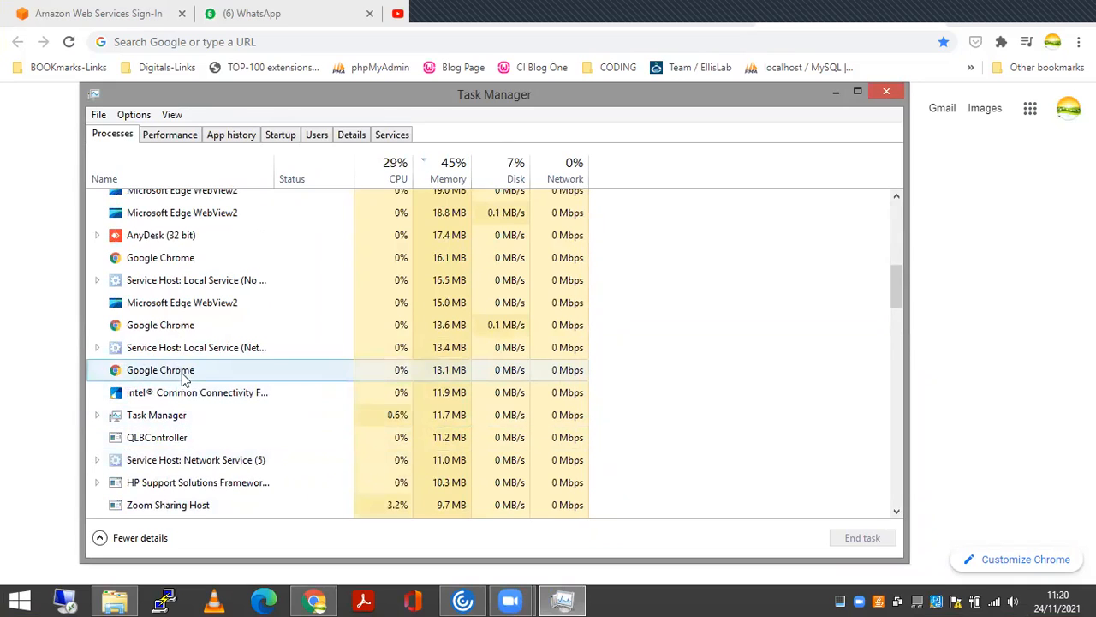
{"action": "scroll", "coordinate": [174, 325], "scroll_direction": "up", "scroll_amount": 1}
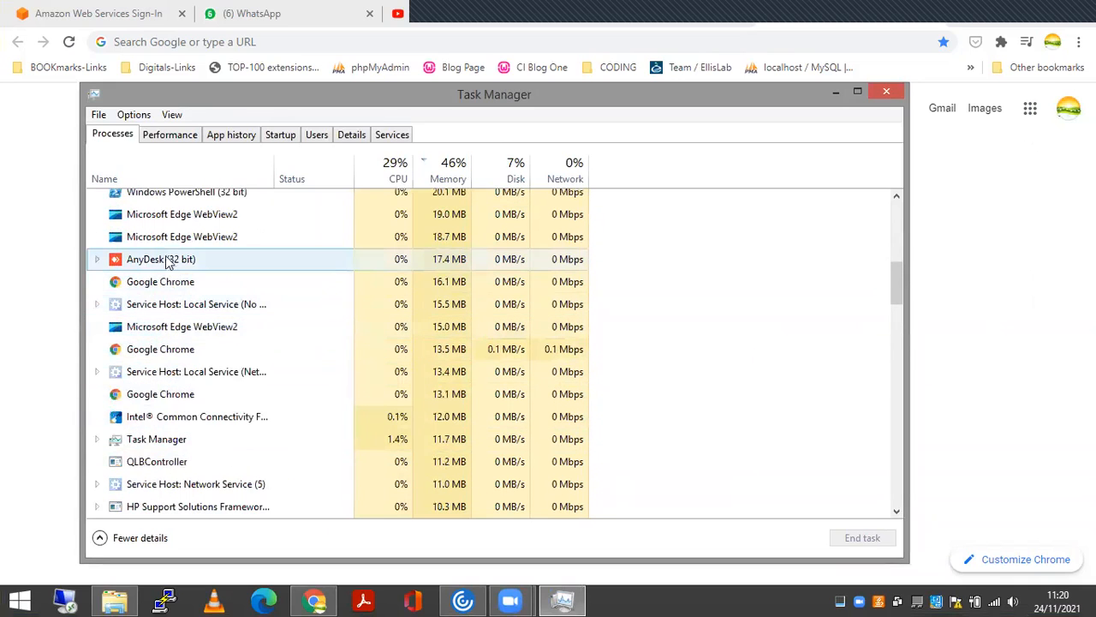
{"action": "scroll", "coordinate": [175, 261], "scroll_direction": "up", "scroll_amount": 2}
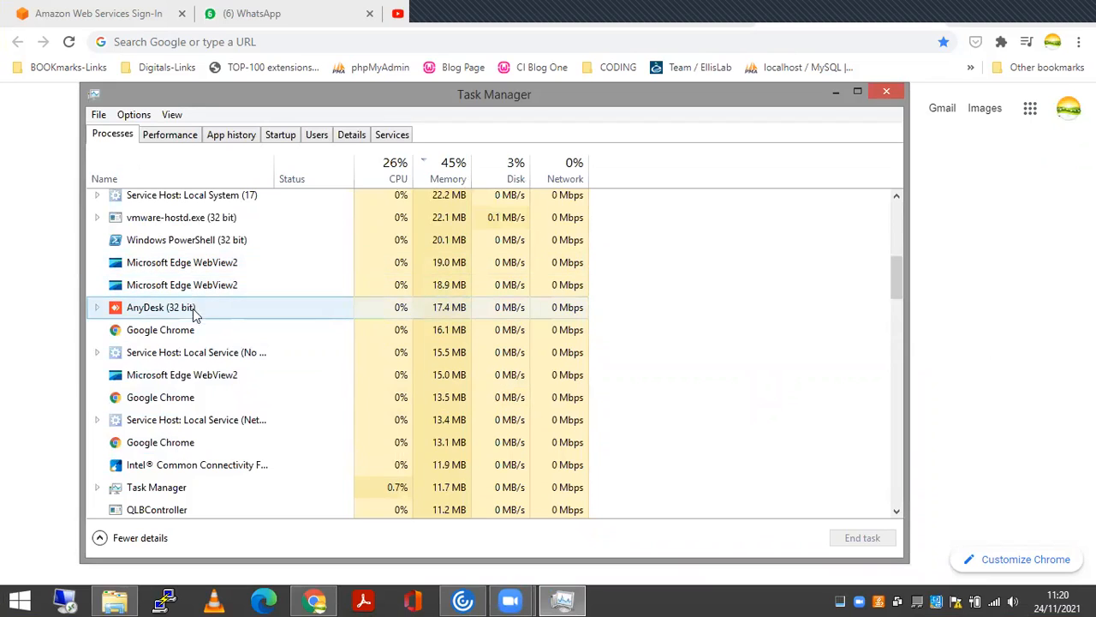
{"action": "scroll", "coordinate": [204, 307], "scroll_direction": "up", "scroll_amount": 1}
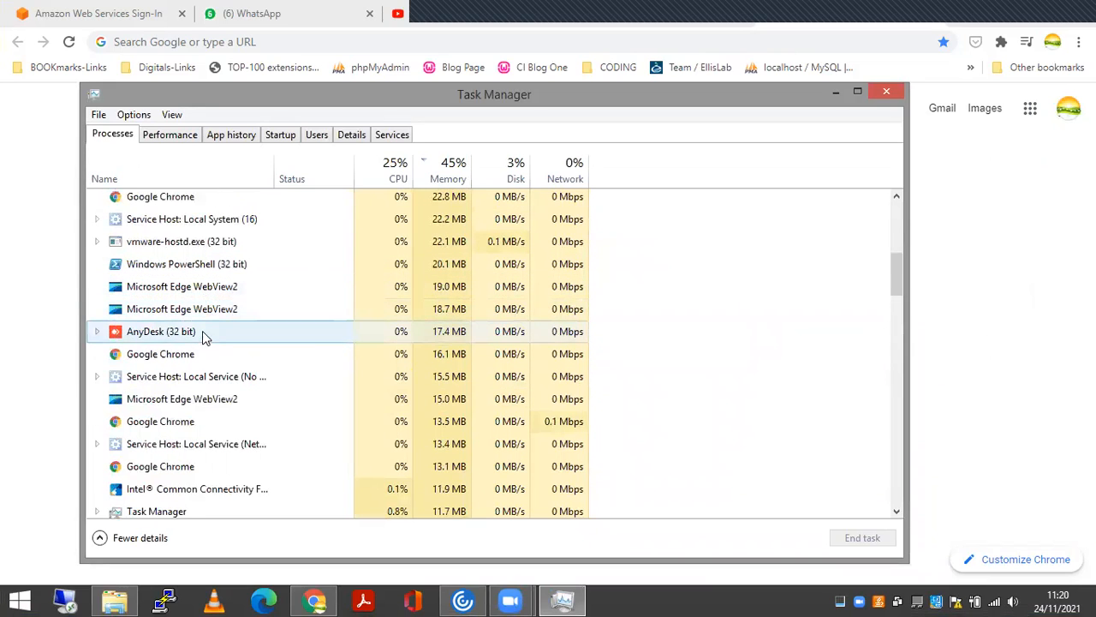
{"action": "left_click", "coordinate": [96, 332]}
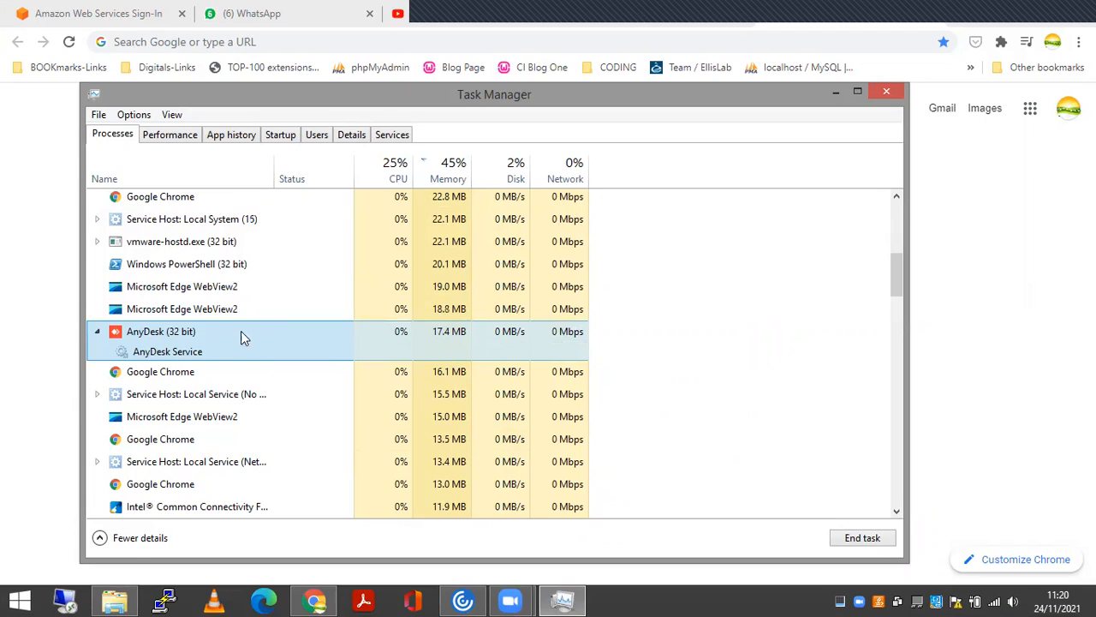
{"action": "right_click", "coordinate": [262, 335]}
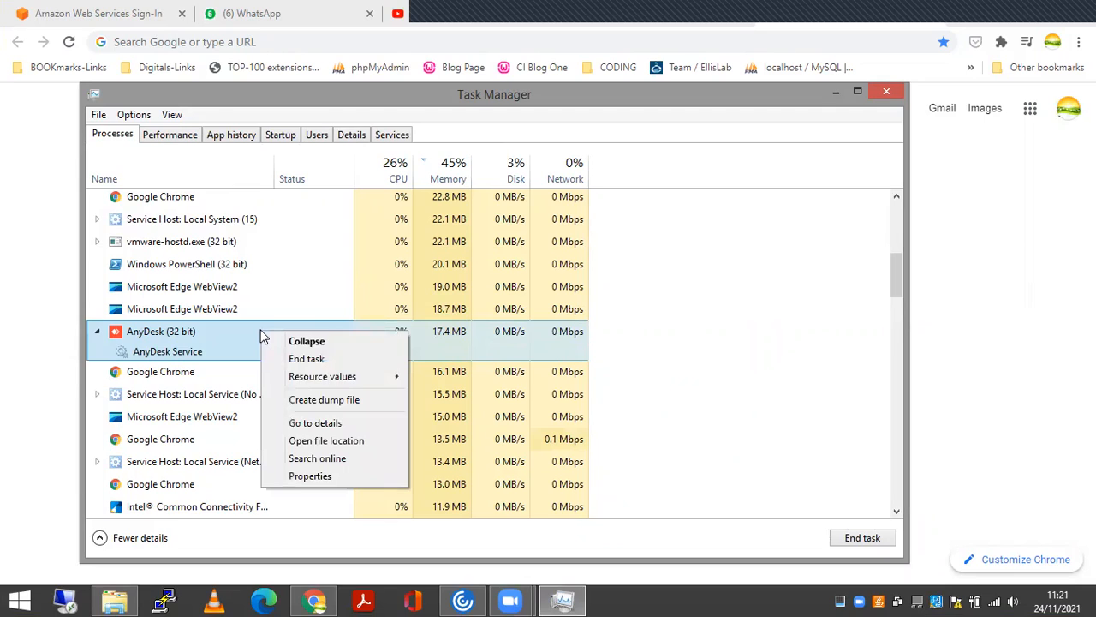
{"action": "left_click", "coordinate": [330, 361]}
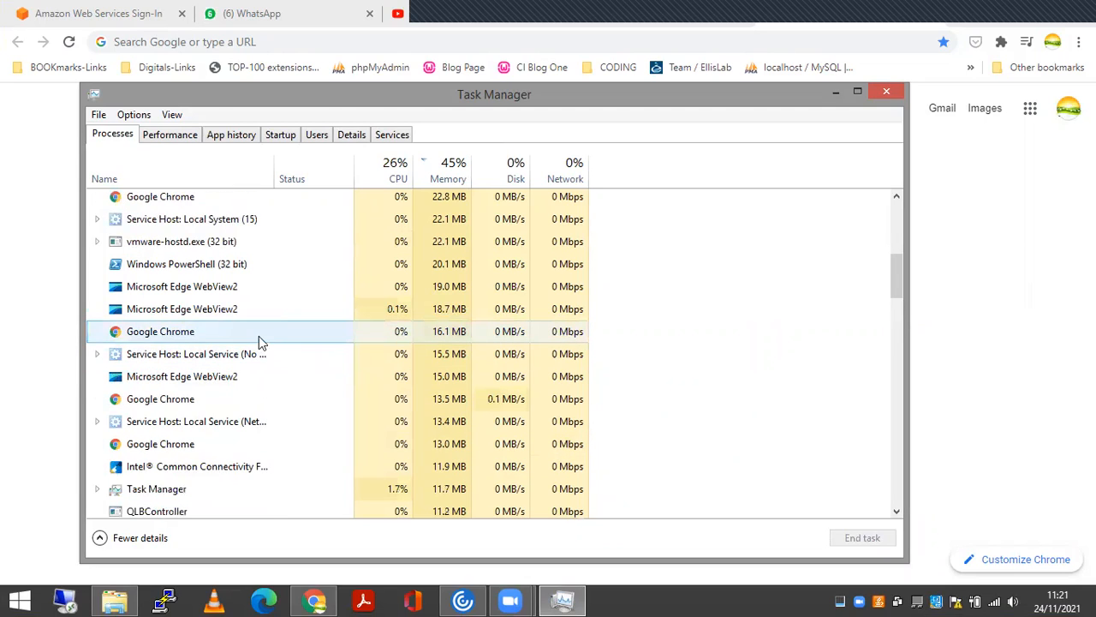
Step: Check the open Citrix Workspace window, and end the Citrix Workspace (32 bit) process in Task Manager
{"action": "scroll", "coordinate": [248, 336], "scroll_direction": "up", "scroll_amount": 3}
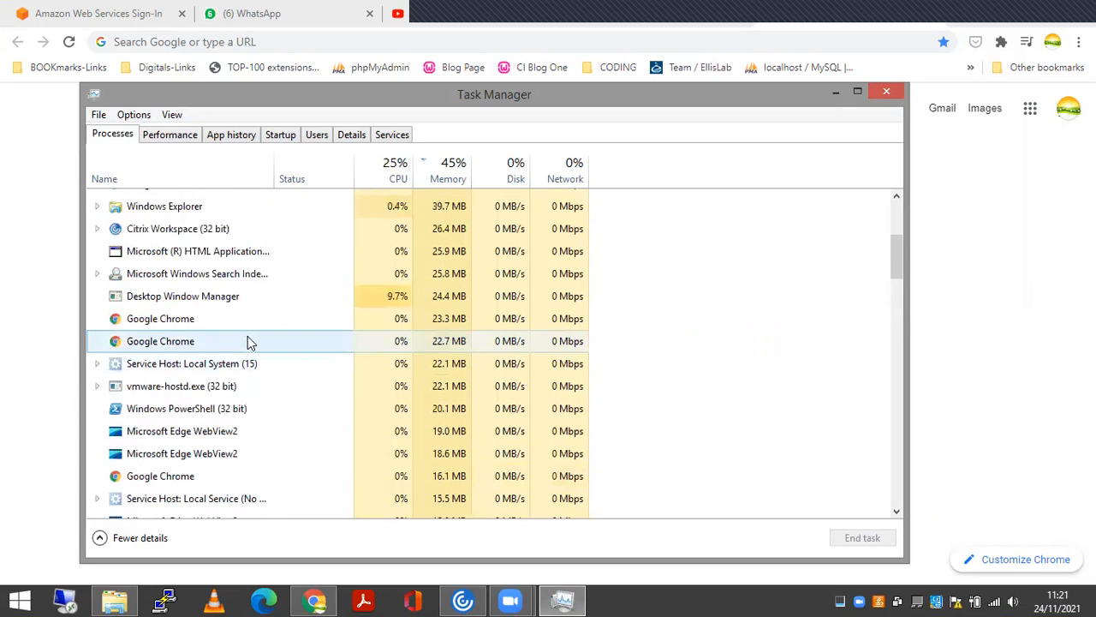
{"action": "scroll", "coordinate": [247, 341], "scroll_direction": "up", "scroll_amount": 1}
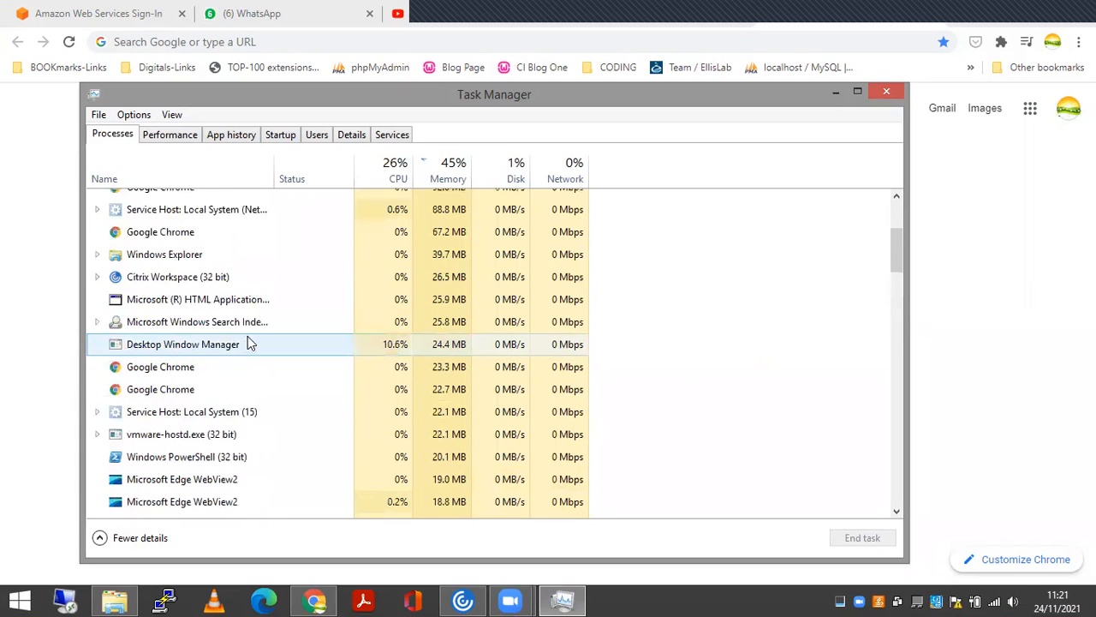
{"action": "scroll", "coordinate": [247, 342], "scroll_direction": "up", "scroll_amount": 1}
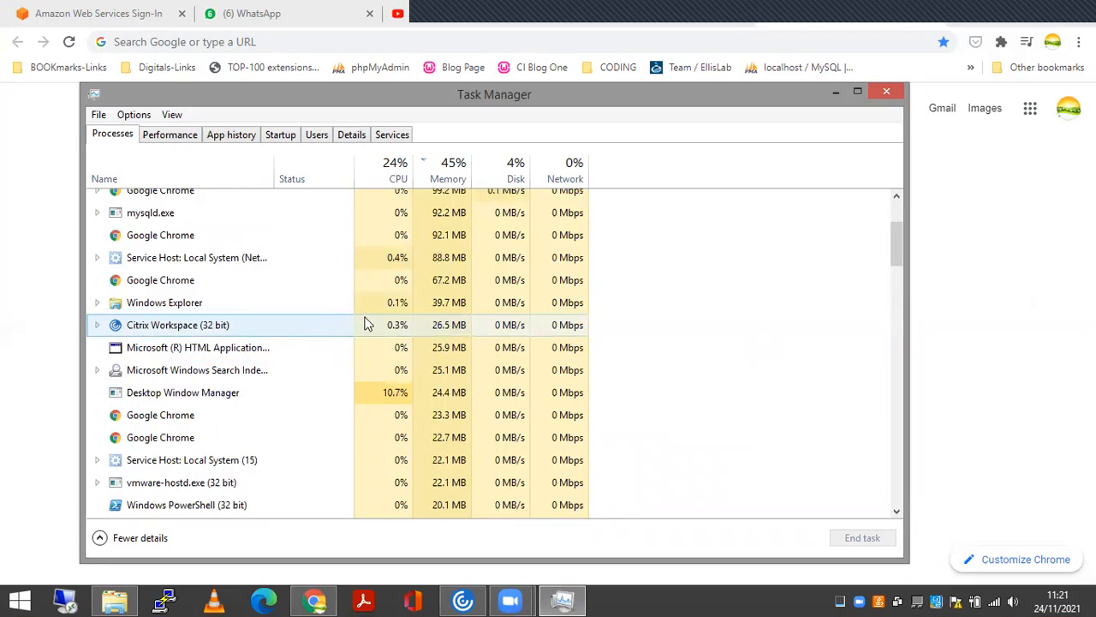
{"action": "left_click", "coordinate": [471, 599]}
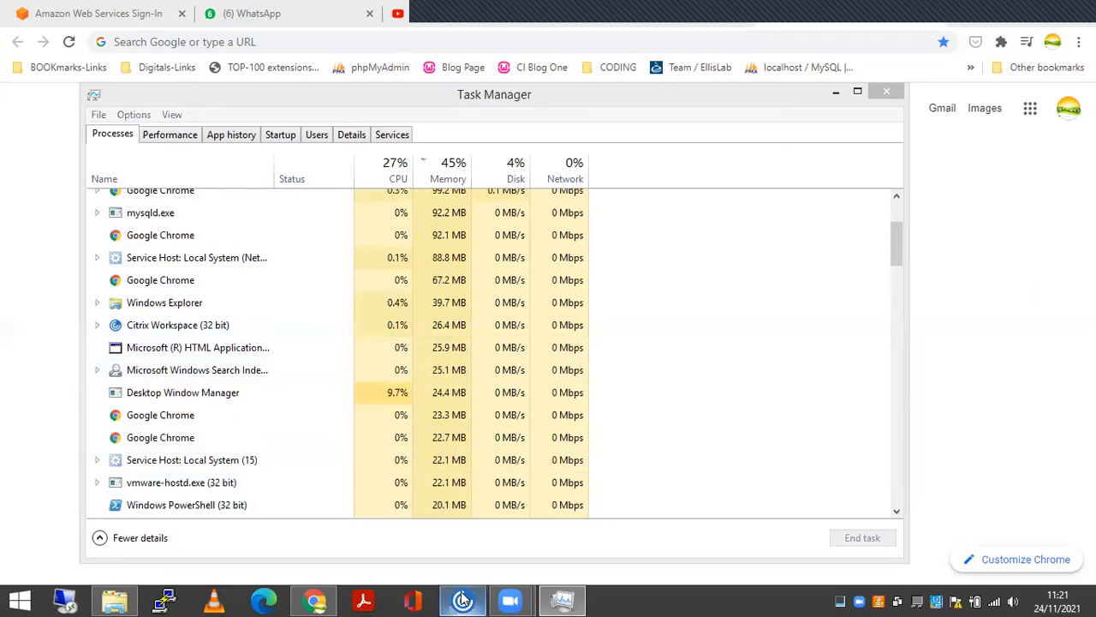
{"action": "mouse_move", "coordinate": [471, 599]}
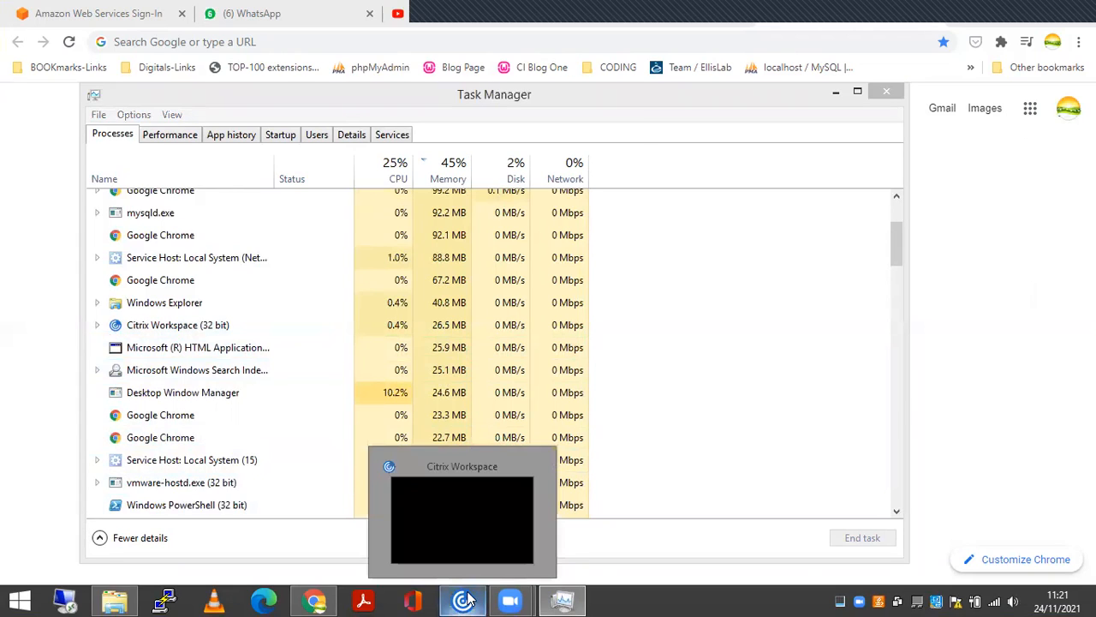
{"action": "left_click", "coordinate": [467, 523]}
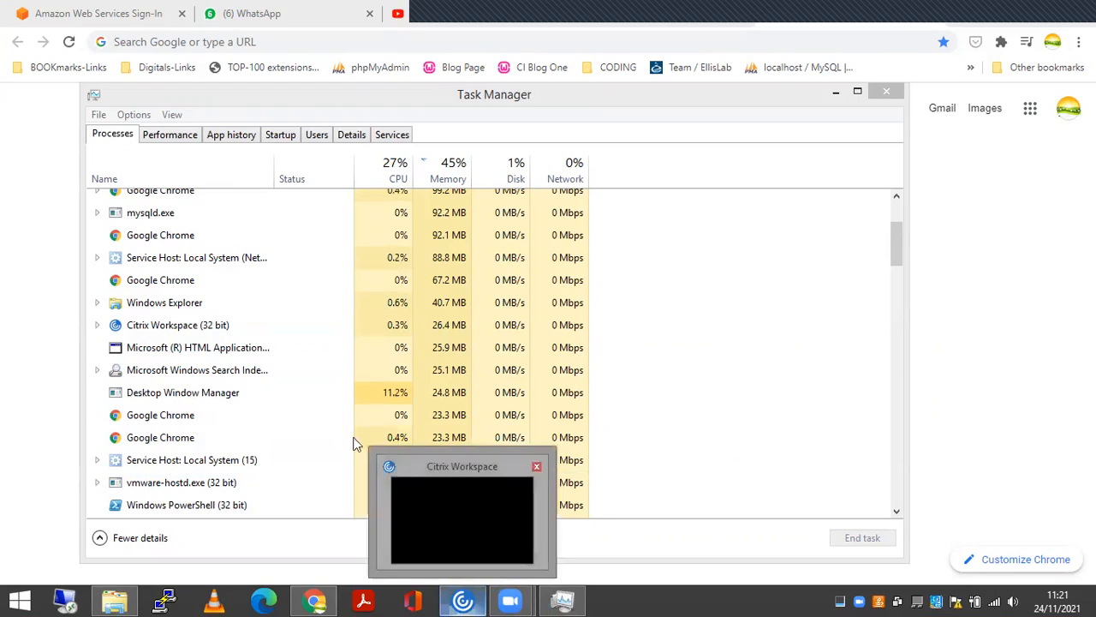
{"action": "left_click", "coordinate": [257, 326]}
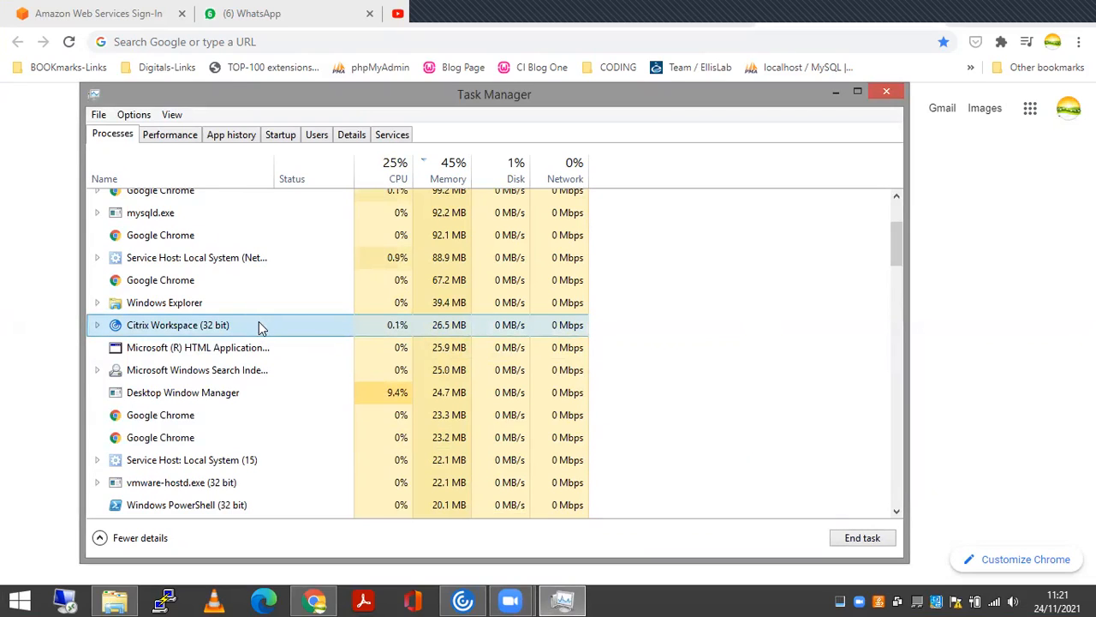
{"action": "right_click", "coordinate": [259, 321]}
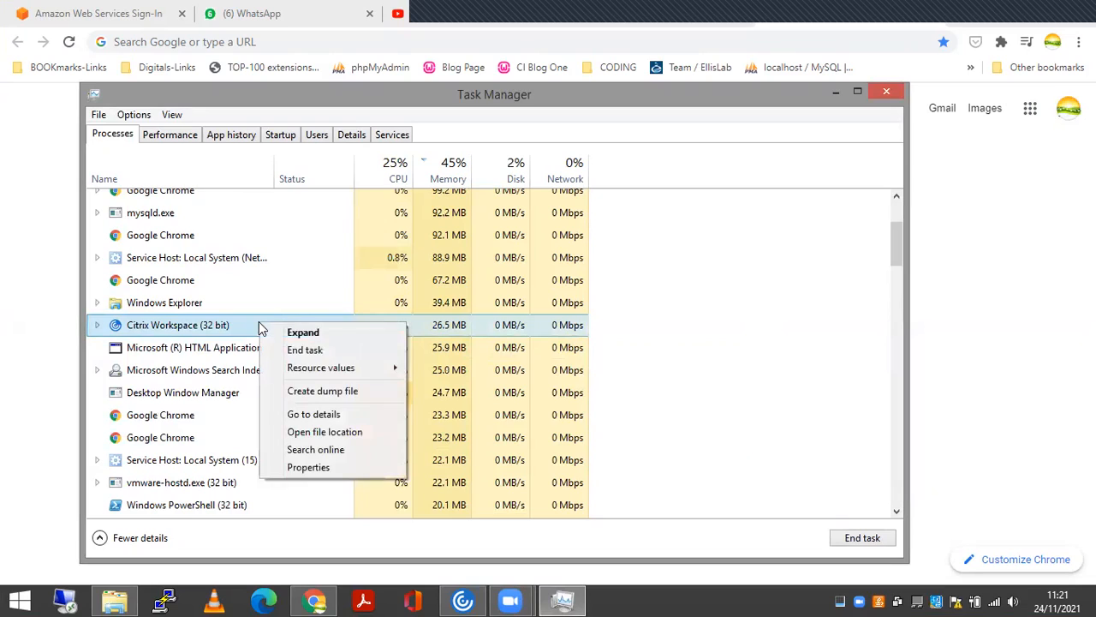
{"action": "left_click", "coordinate": [323, 349]}
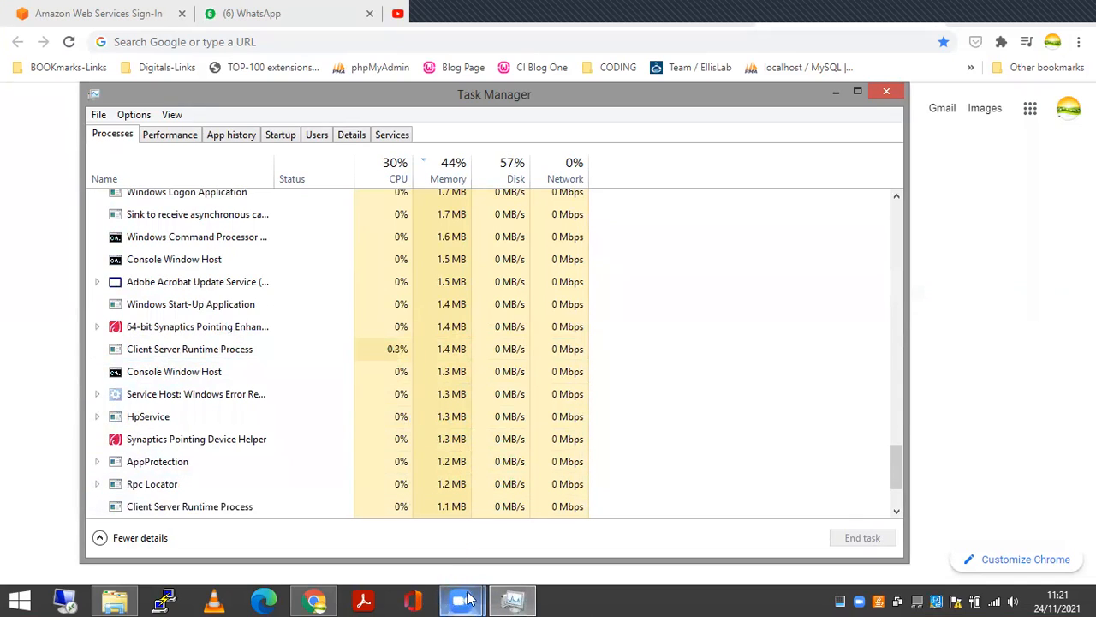
Step: End the Google Chrome process listed directly above Task Manager in the memory-sorted process list
{"action": "scroll", "coordinate": [284, 426], "scroll_direction": "up", "scroll_amount": 5}
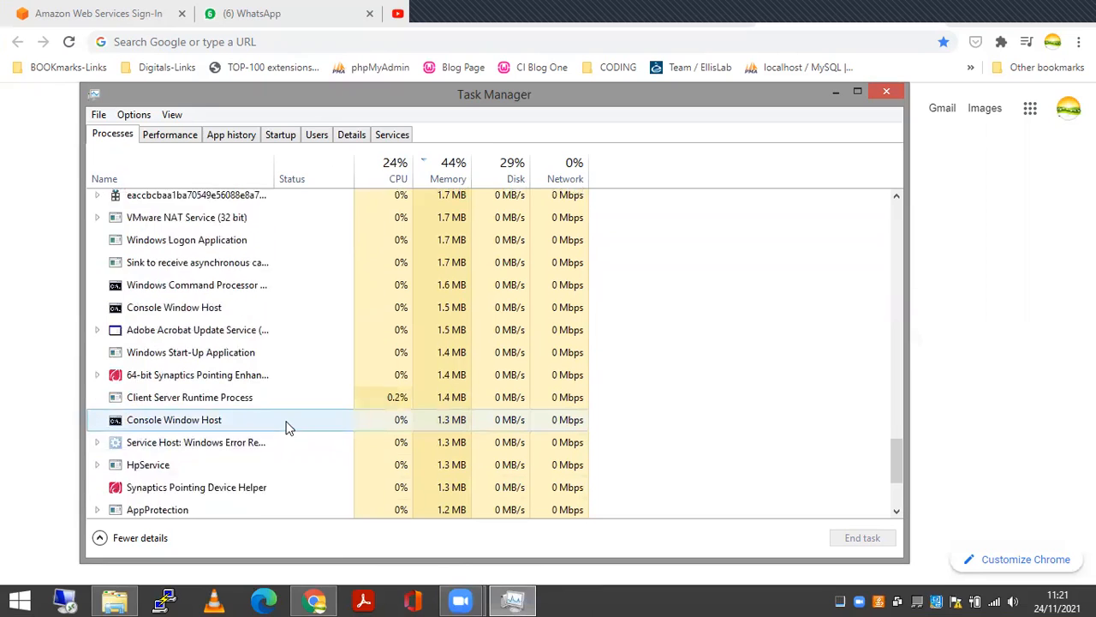
{"action": "scroll", "coordinate": [248, 415], "scroll_direction": "up", "scroll_amount": 7}
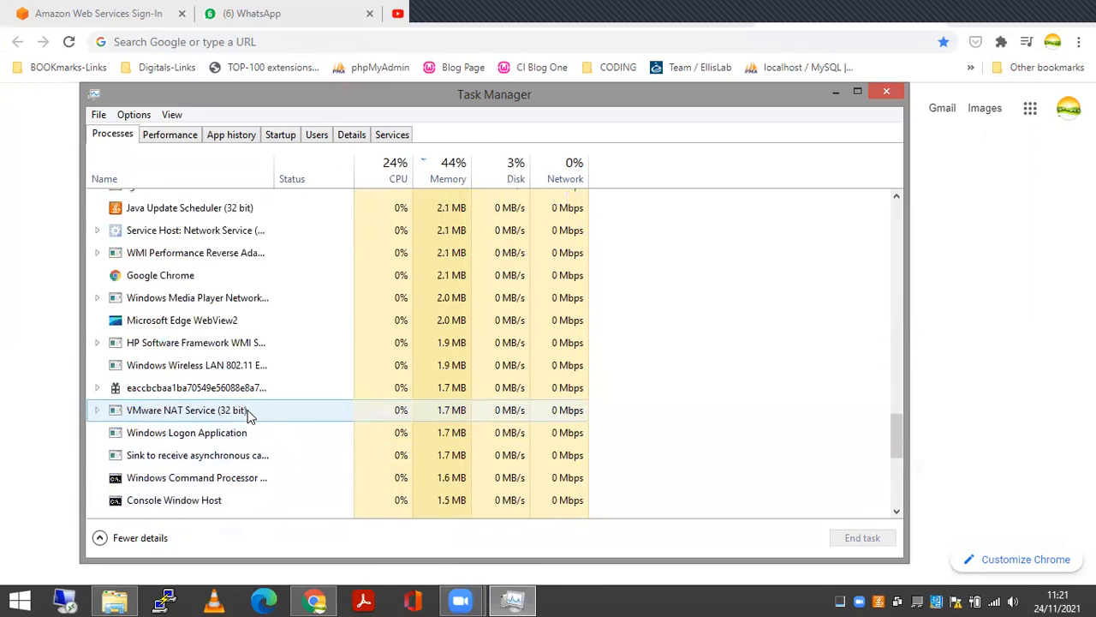
{"action": "scroll", "coordinate": [248, 416], "scroll_direction": "up", "scroll_amount": 2}
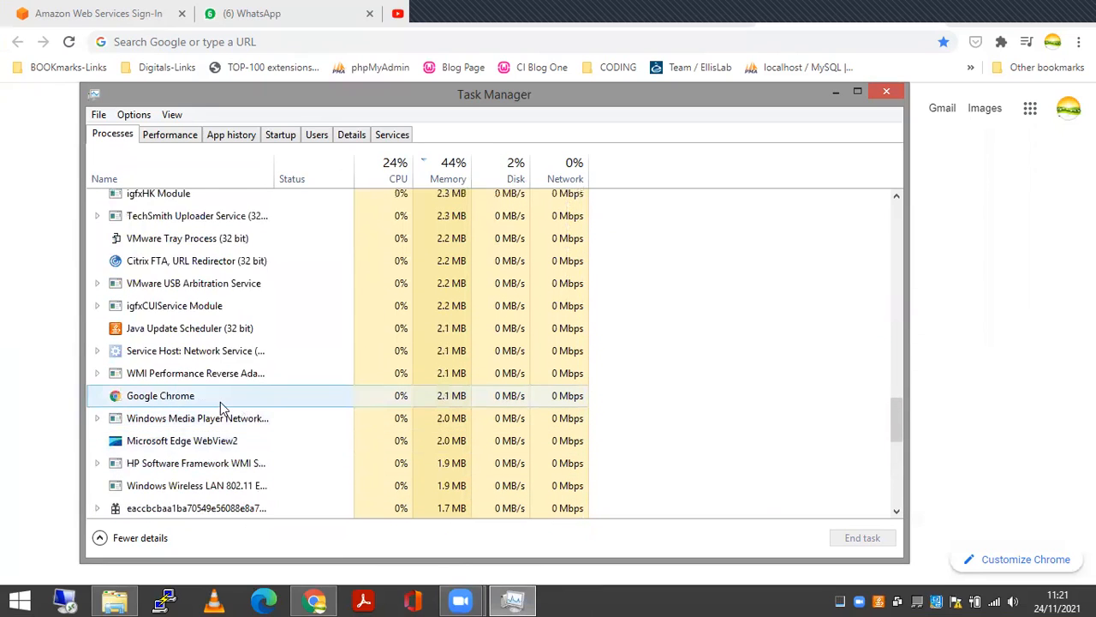
{"action": "scroll", "coordinate": [223, 394], "scroll_direction": "up", "scroll_amount": 5}
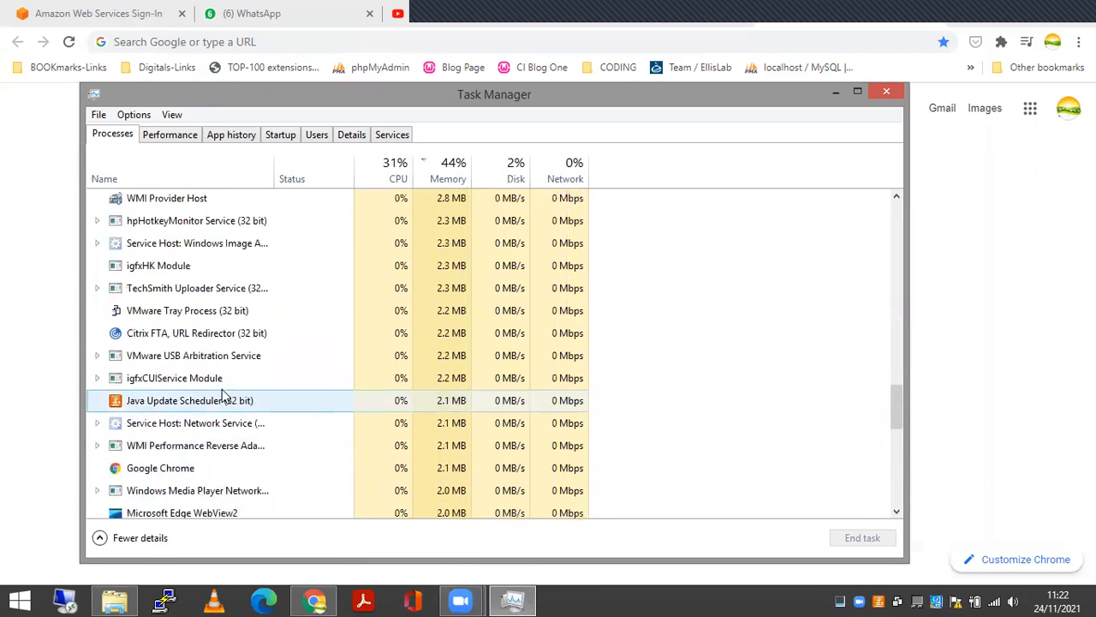
{"action": "scroll", "coordinate": [236, 377], "scroll_direction": "up", "scroll_amount": 2}
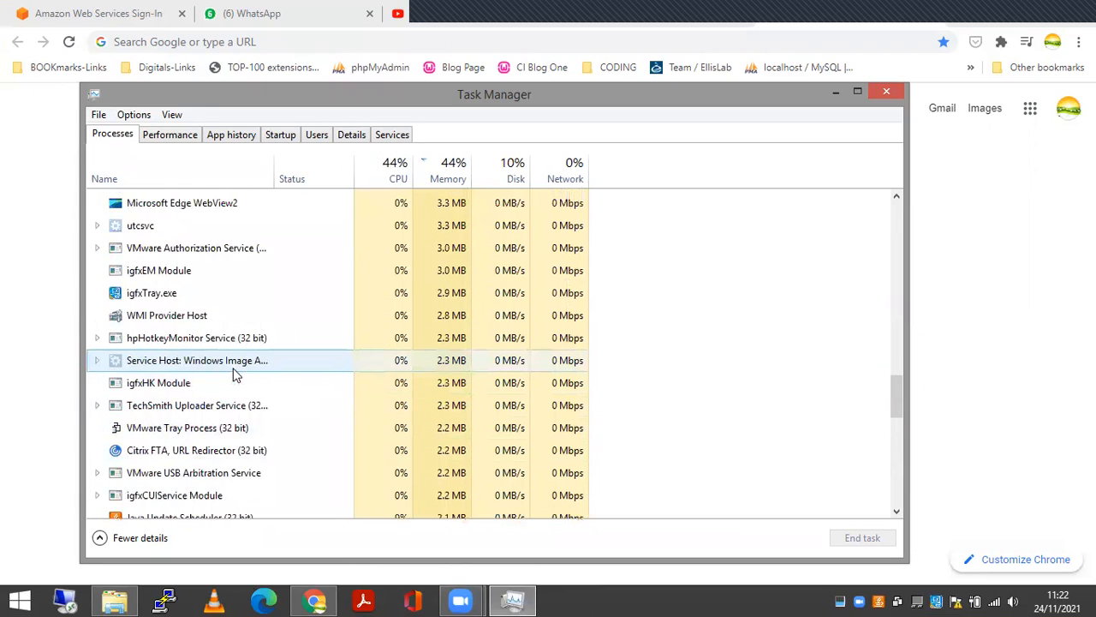
{"action": "scroll", "coordinate": [236, 375], "scroll_direction": "up", "scroll_amount": 3}
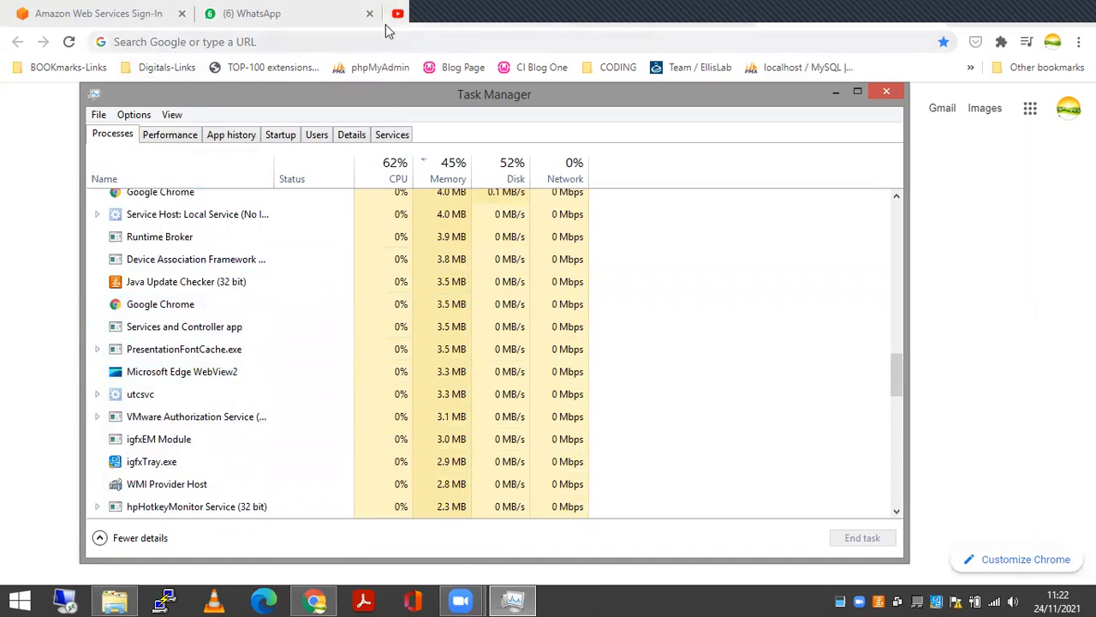
{"action": "scroll", "coordinate": [232, 326], "scroll_direction": "up", "scroll_amount": 1}
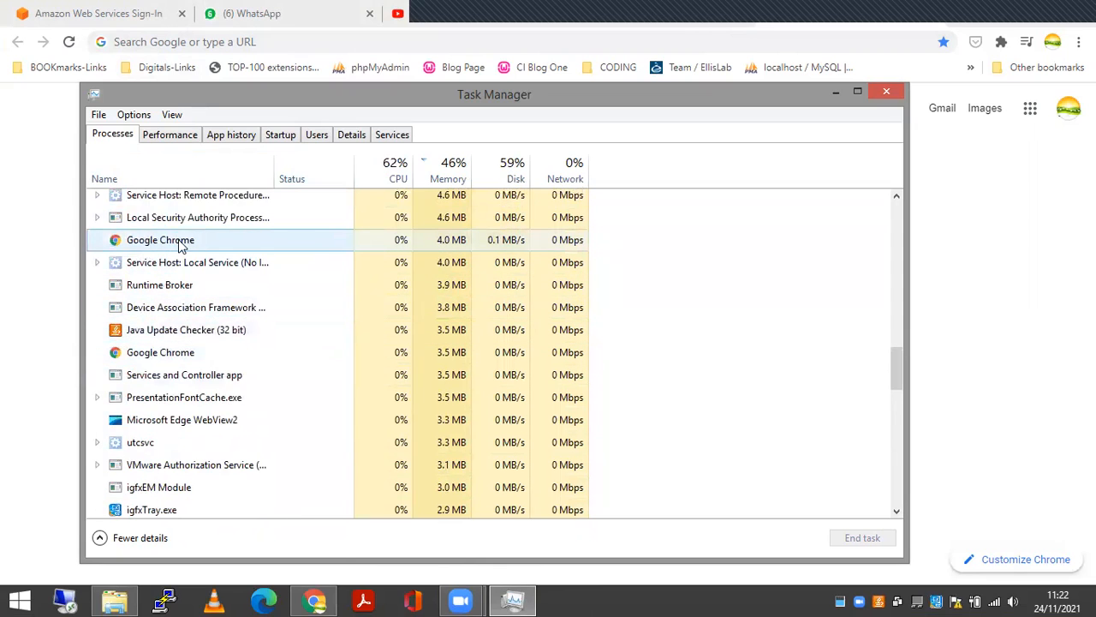
{"action": "scroll", "coordinate": [182, 244], "scroll_direction": "up", "scroll_amount": 2}
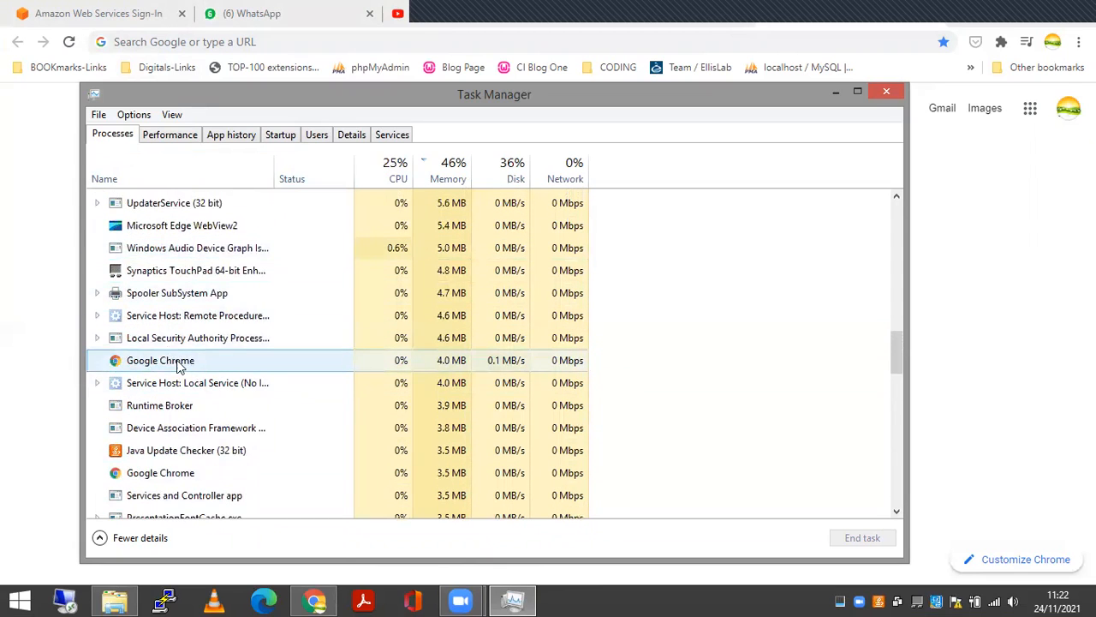
{"action": "scroll", "coordinate": [192, 366], "scroll_direction": "up", "scroll_amount": 4}
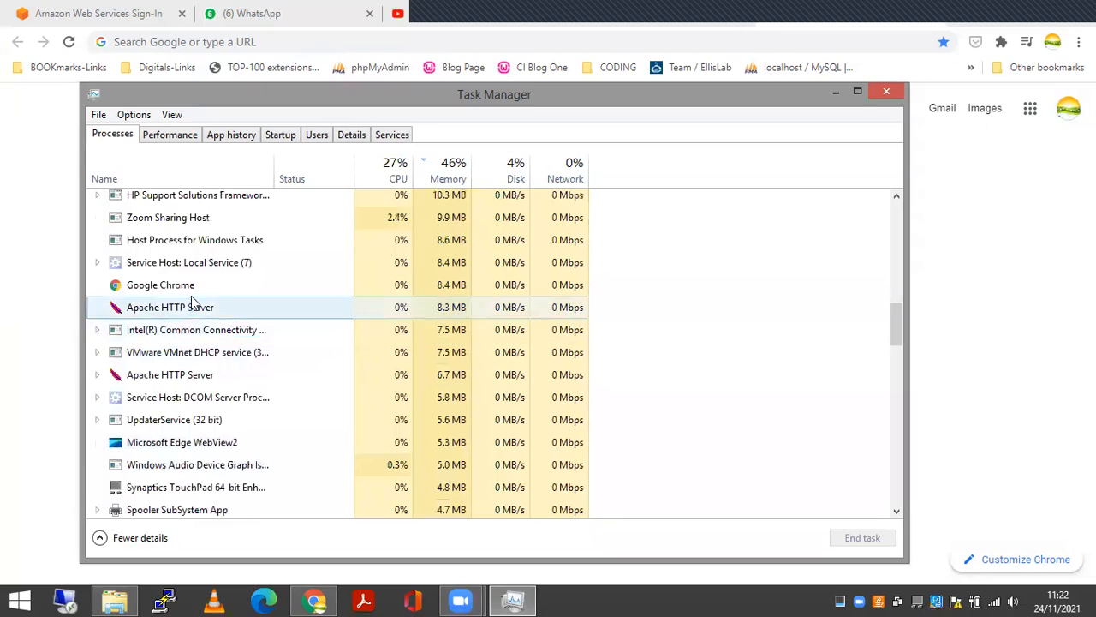
{"action": "scroll", "coordinate": [192, 301], "scroll_direction": "up", "scroll_amount": 2}
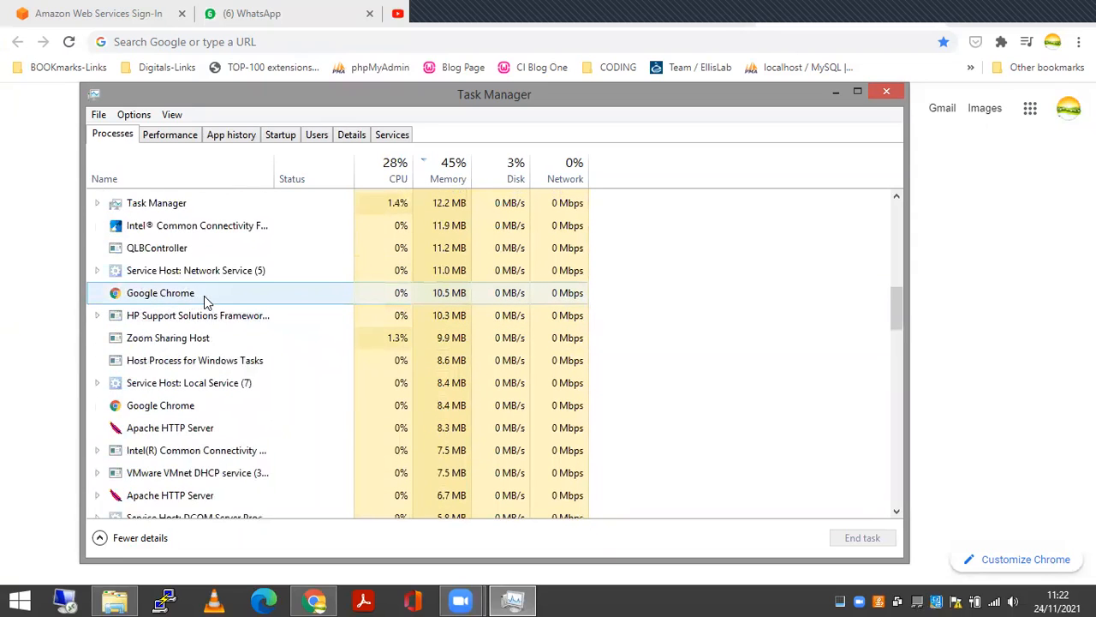
{"action": "scroll", "coordinate": [204, 295], "scroll_direction": "up", "scroll_amount": 1}
{"action": "left_click", "coordinate": [220, 253]}
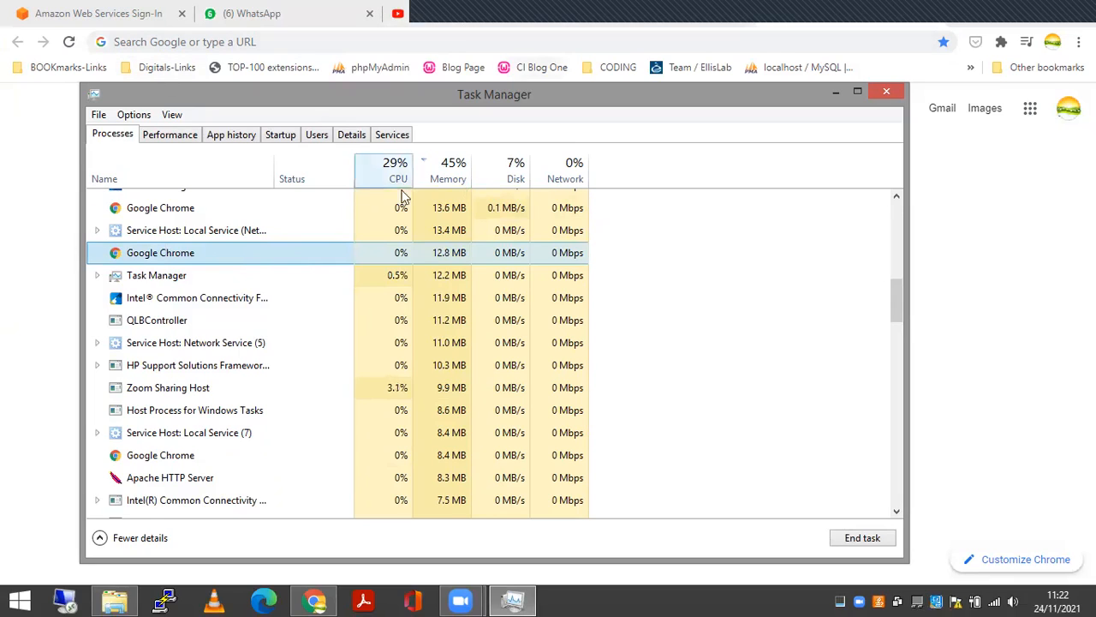
{"action": "right_click", "coordinate": [241, 257]}
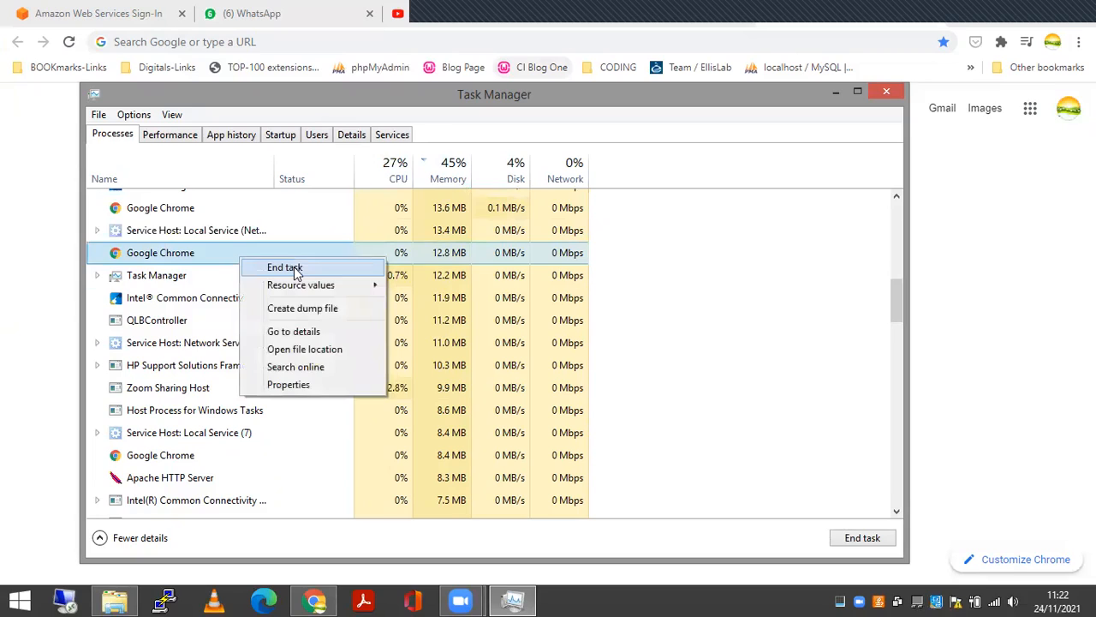
{"action": "left_click", "coordinate": [294, 267]}
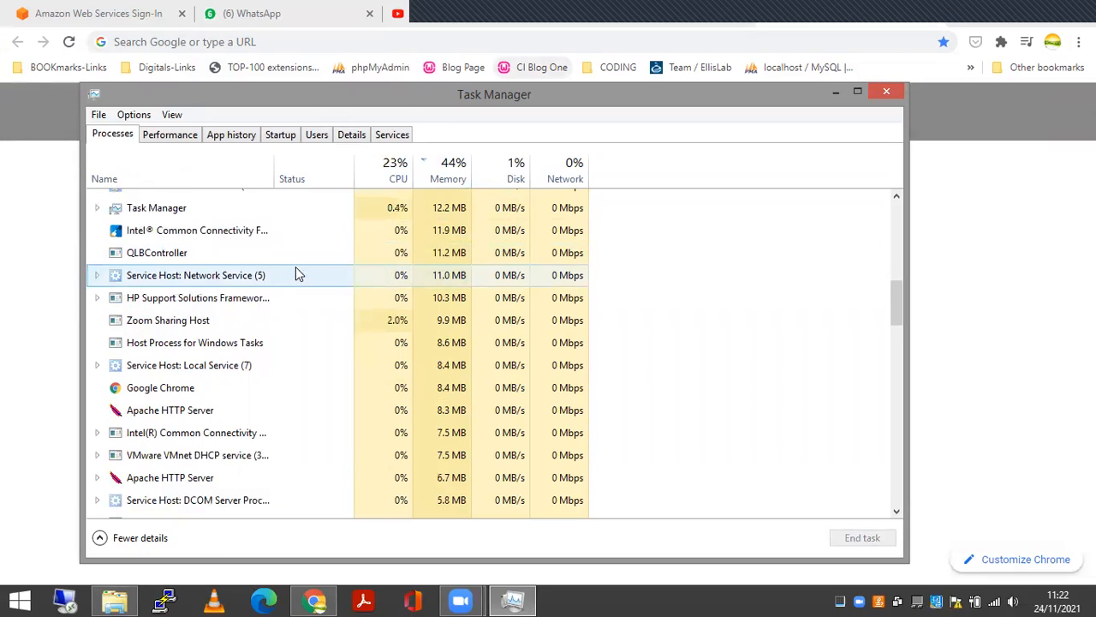
Step: Open a new Google Chrome tab, and end the Google Chrome process listed directly below Task Manager in the process list
{"action": "left_click", "coordinate": [44, 121]}
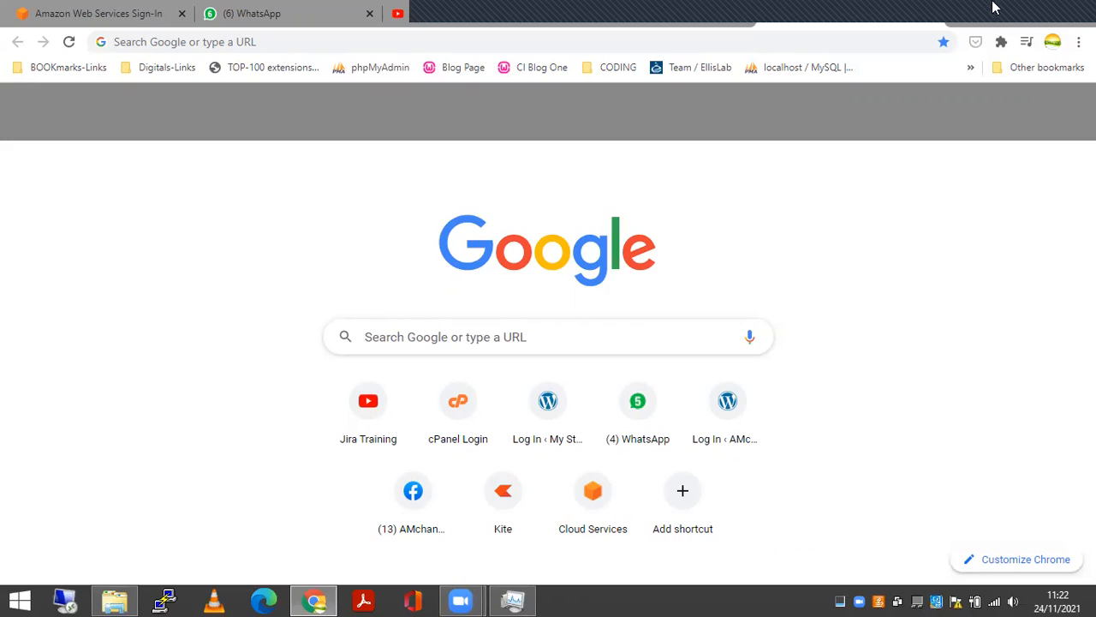
{"action": "left_click", "coordinate": [963, 12]}
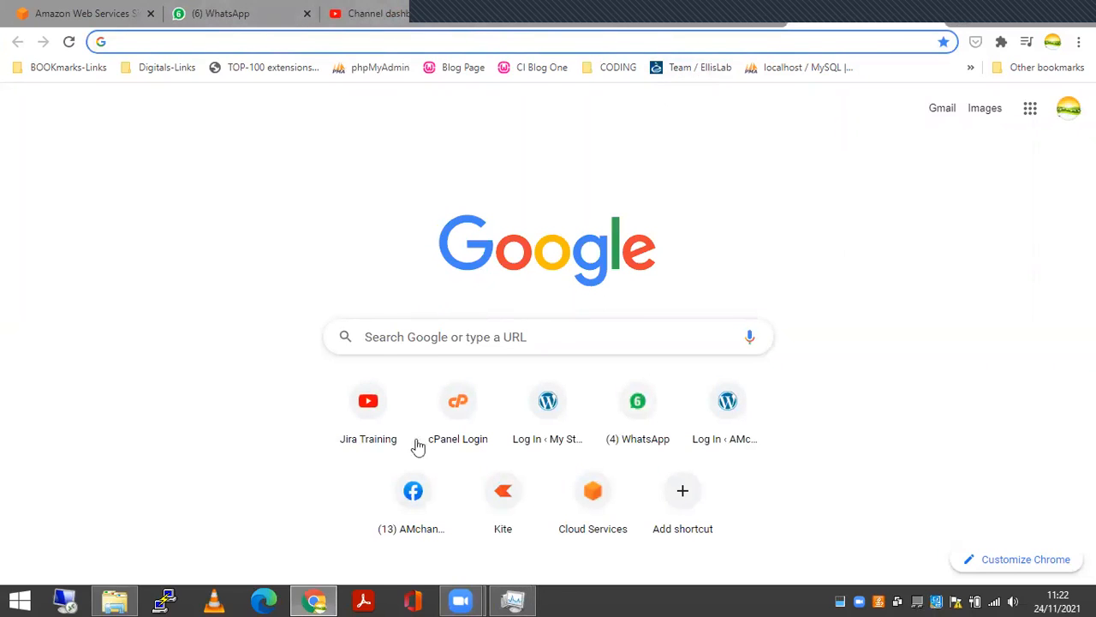
{"action": "left_click", "coordinate": [512, 600]}
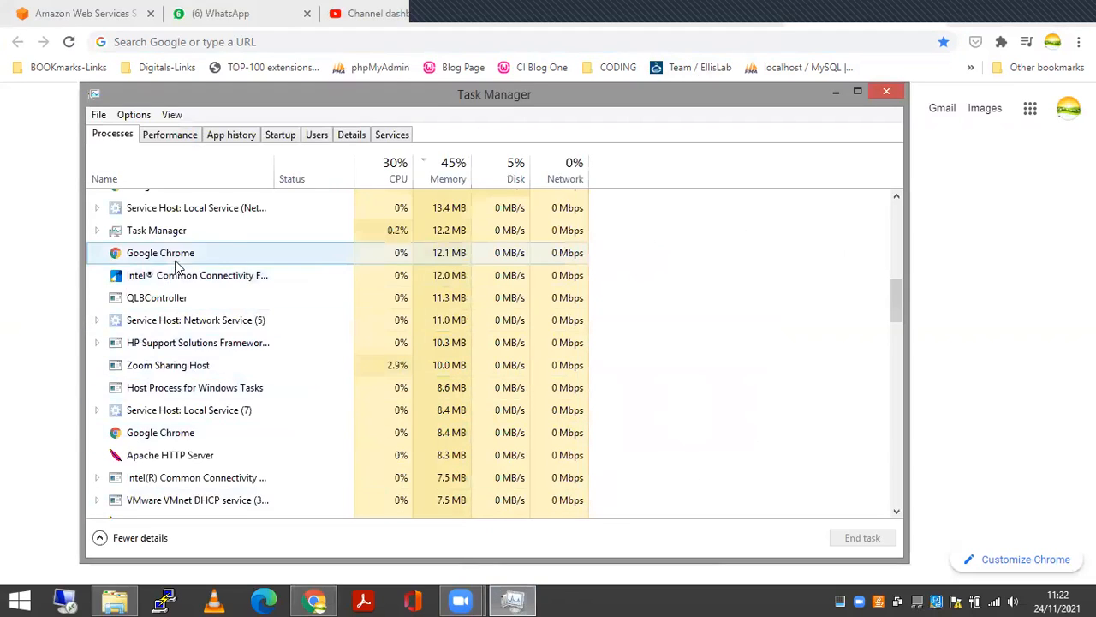
{"action": "left_click", "coordinate": [206, 275]}
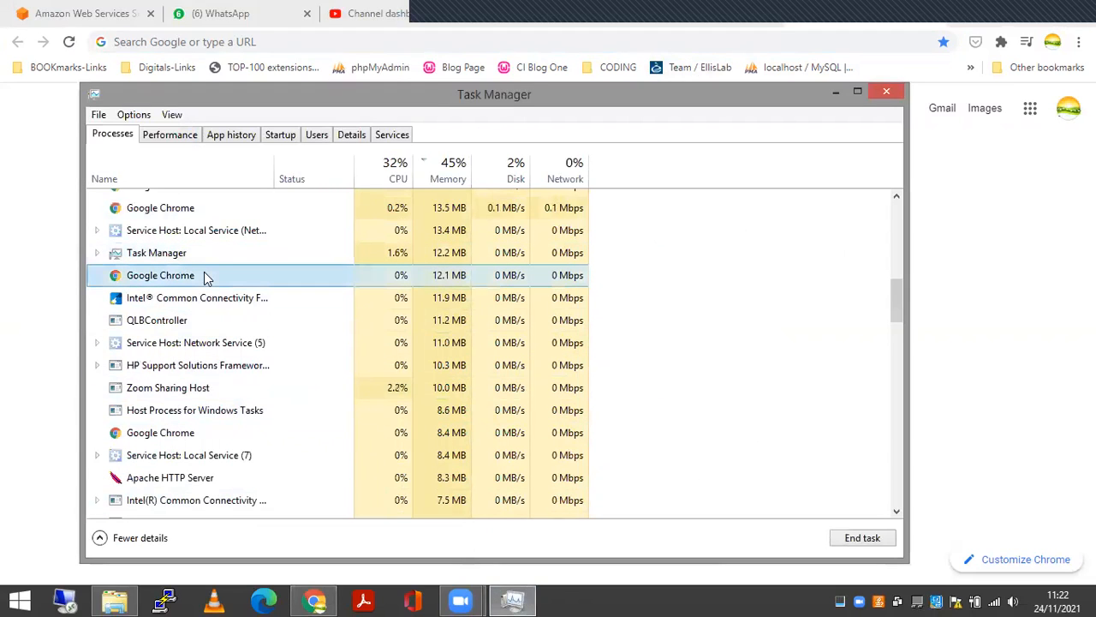
{"action": "right_click", "coordinate": [225, 275]}
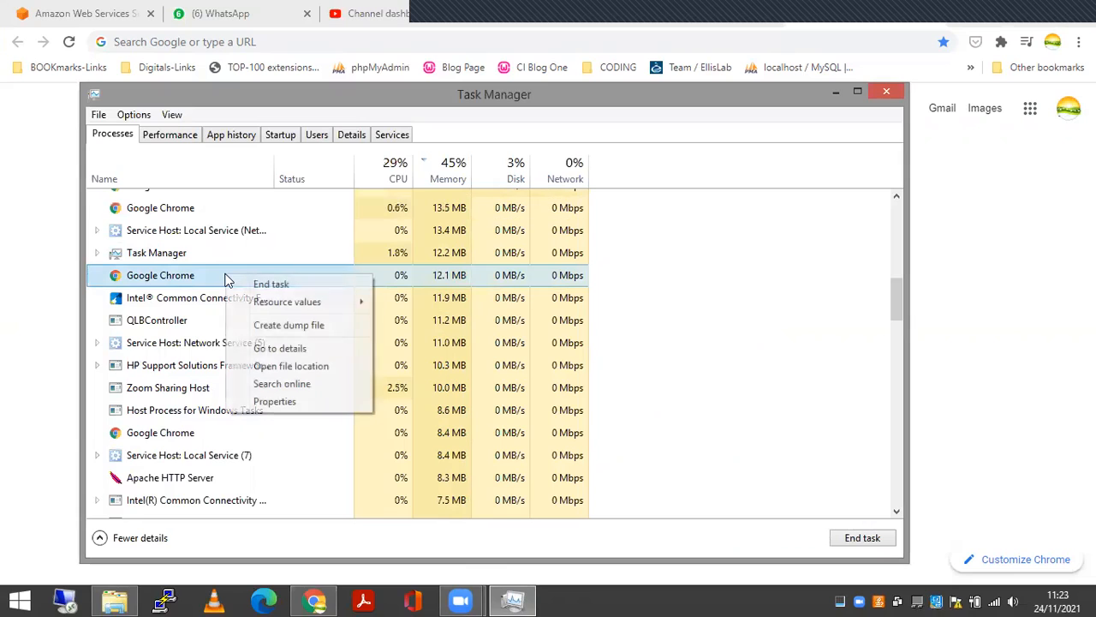
{"action": "left_click", "coordinate": [288, 285]}
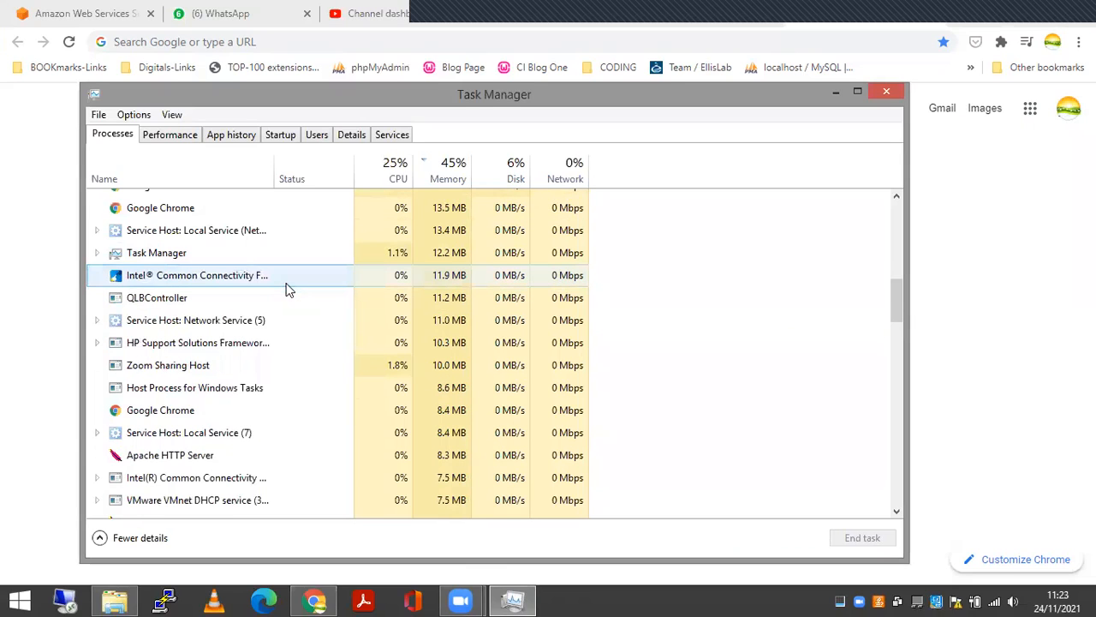
Step: End the 16.2 MB Google Chrome process and the 13.6 MB one in the memory-sorted process list
{"action": "scroll", "coordinate": [227, 295], "scroll_direction": "up", "scroll_amount": 3}
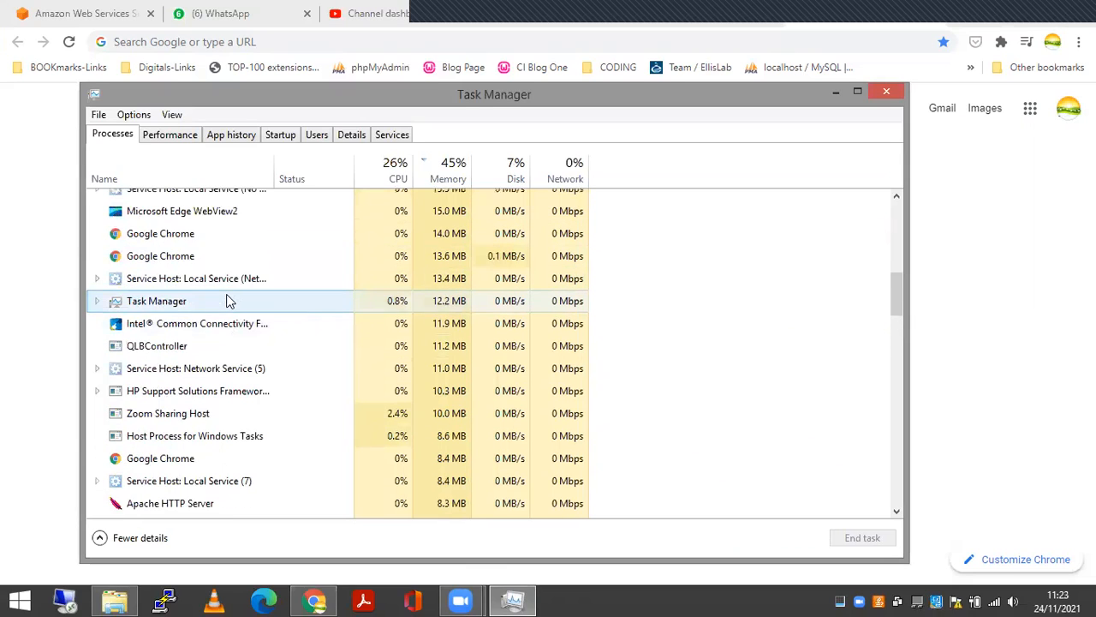
{"action": "left_click", "coordinate": [216, 241]}
{"action": "right_click", "coordinate": [217, 240]}
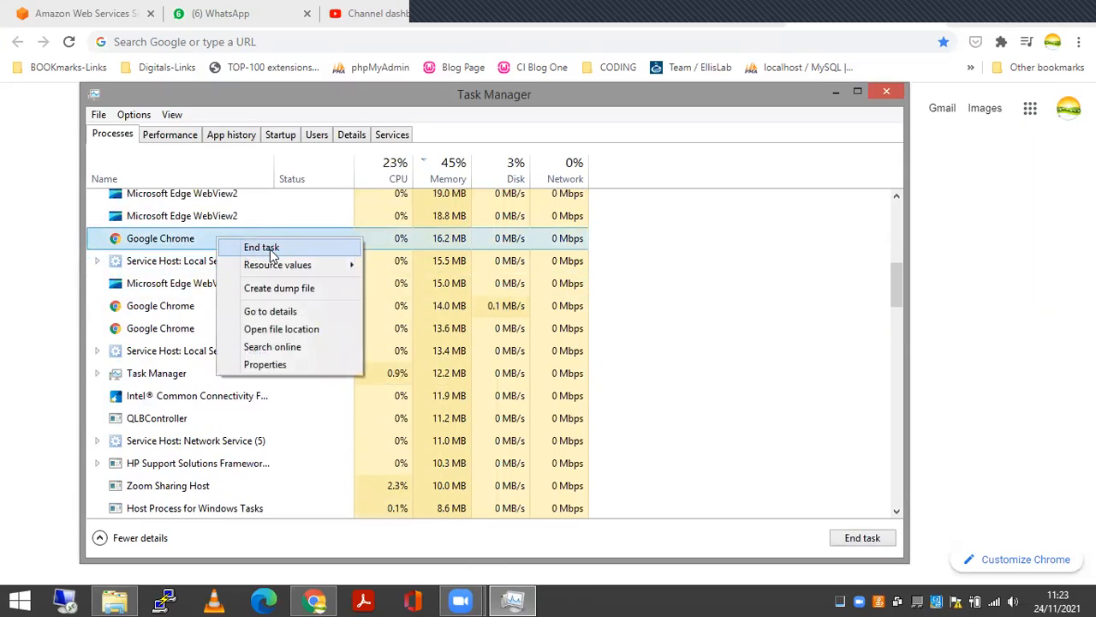
{"action": "left_click", "coordinate": [791, 435]}
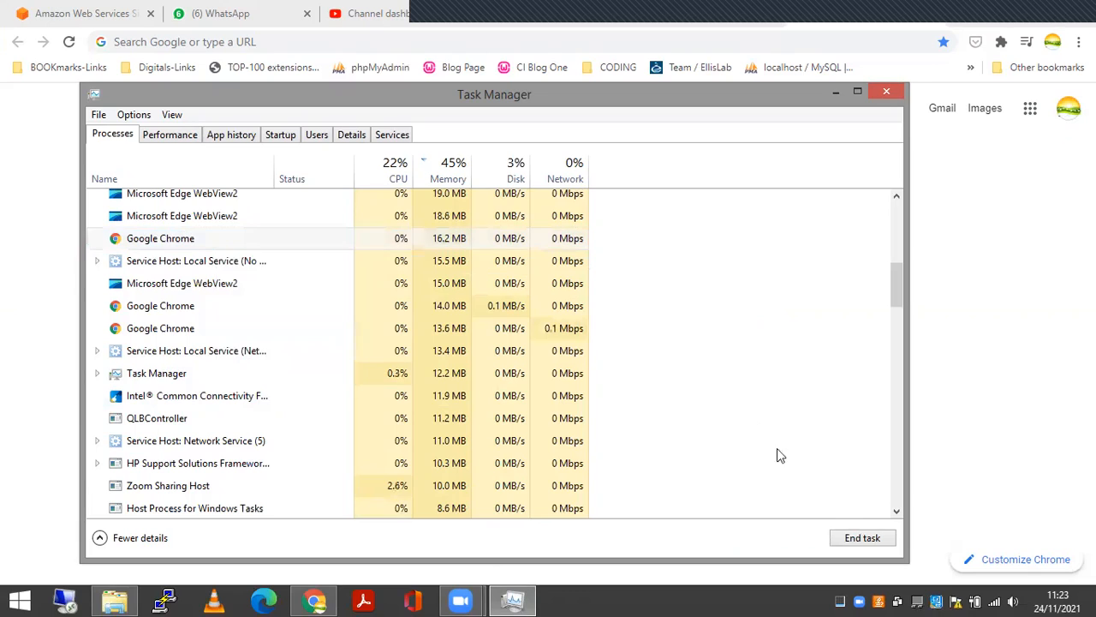
{"action": "left_click", "coordinate": [862, 539]}
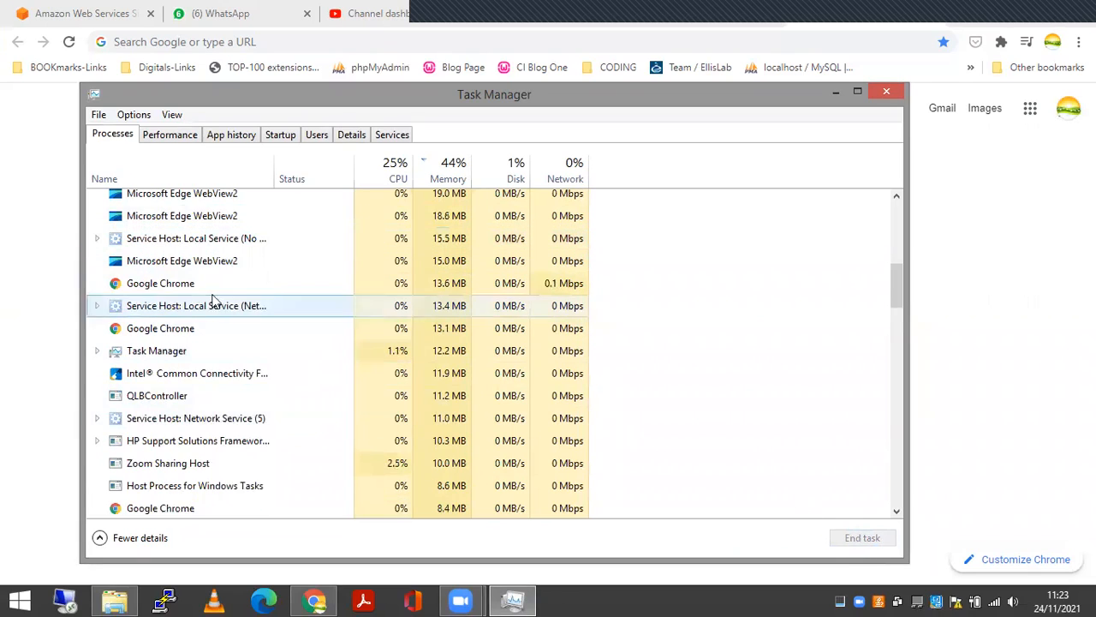
{"action": "left_click", "coordinate": [202, 282]}
{"action": "left_click", "coordinate": [861, 537]}
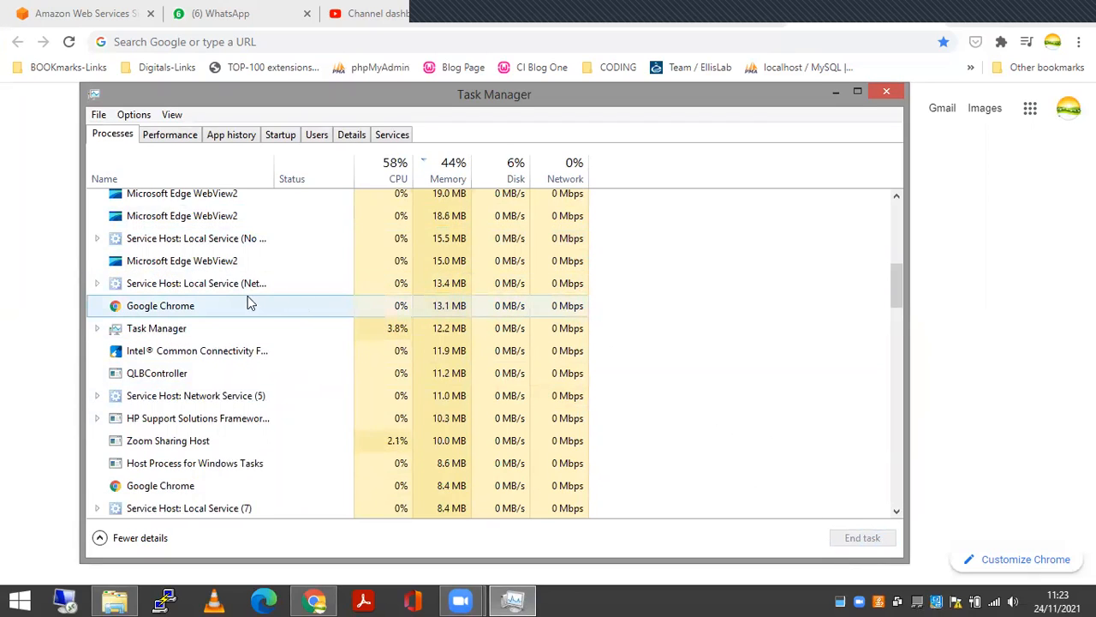
Step: Select the Google Chrome process directly above Task Manager, and review the process list up to its highest memory users
{"action": "left_click", "coordinate": [234, 305]}
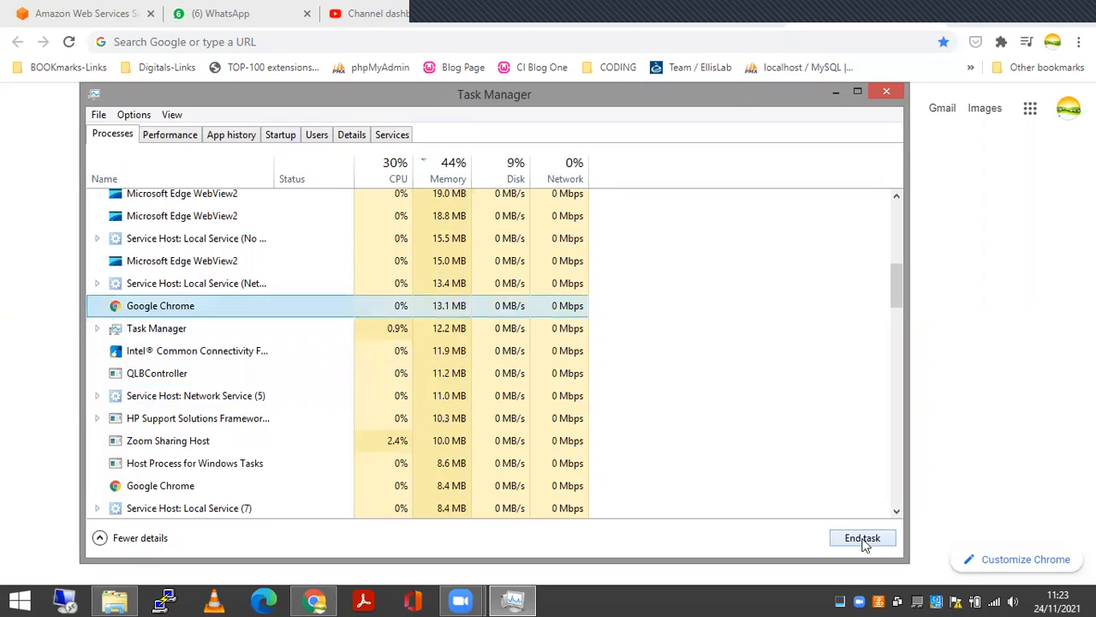
{"action": "scroll", "coordinate": [217, 322], "scroll_direction": "up", "scroll_amount": 3}
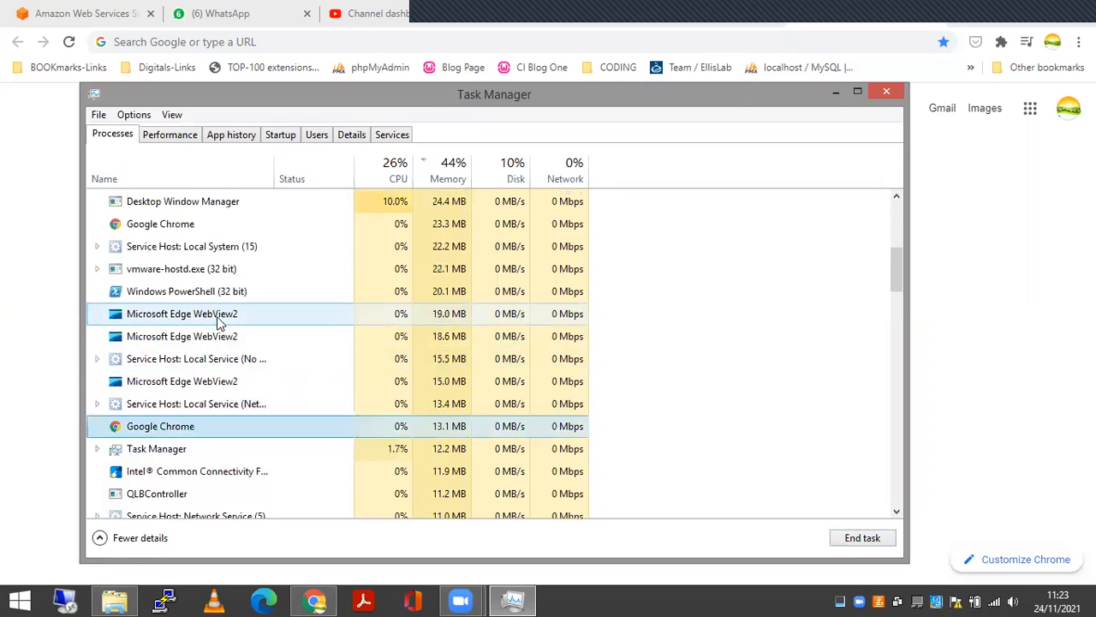
{"action": "scroll", "coordinate": [217, 319], "scroll_direction": "up", "scroll_amount": 1}
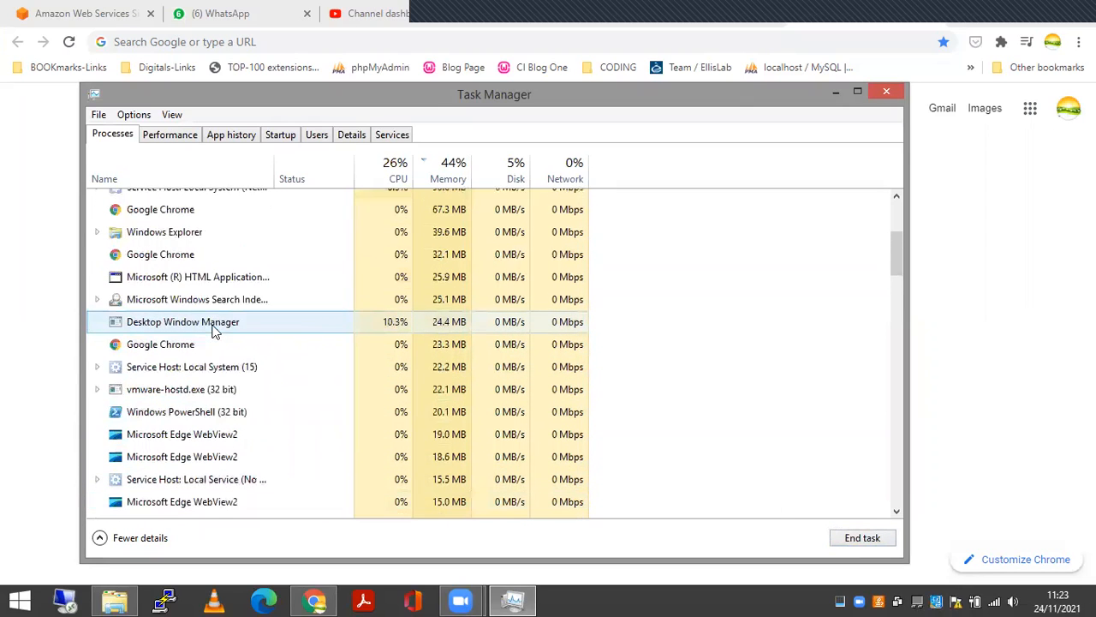
{"action": "scroll", "coordinate": [219, 326], "scroll_direction": "up", "scroll_amount": 1}
{"action": "scroll", "coordinate": [213, 322], "scroll_direction": "up", "scroll_amount": 1}
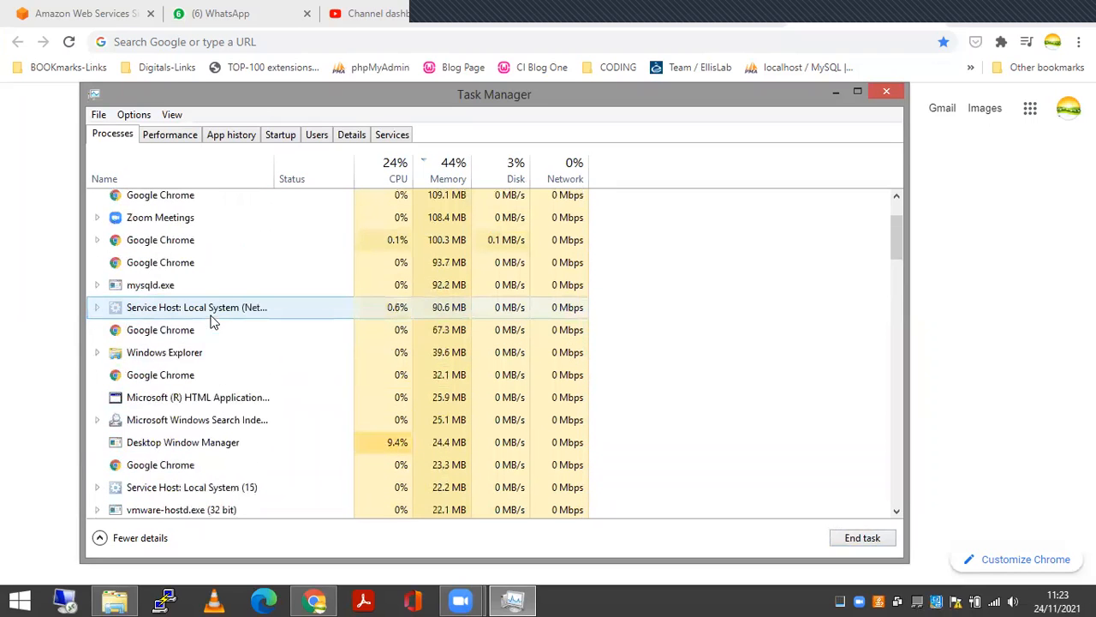
{"action": "scroll", "coordinate": [225, 297], "scroll_direction": "up", "scroll_amount": 2}
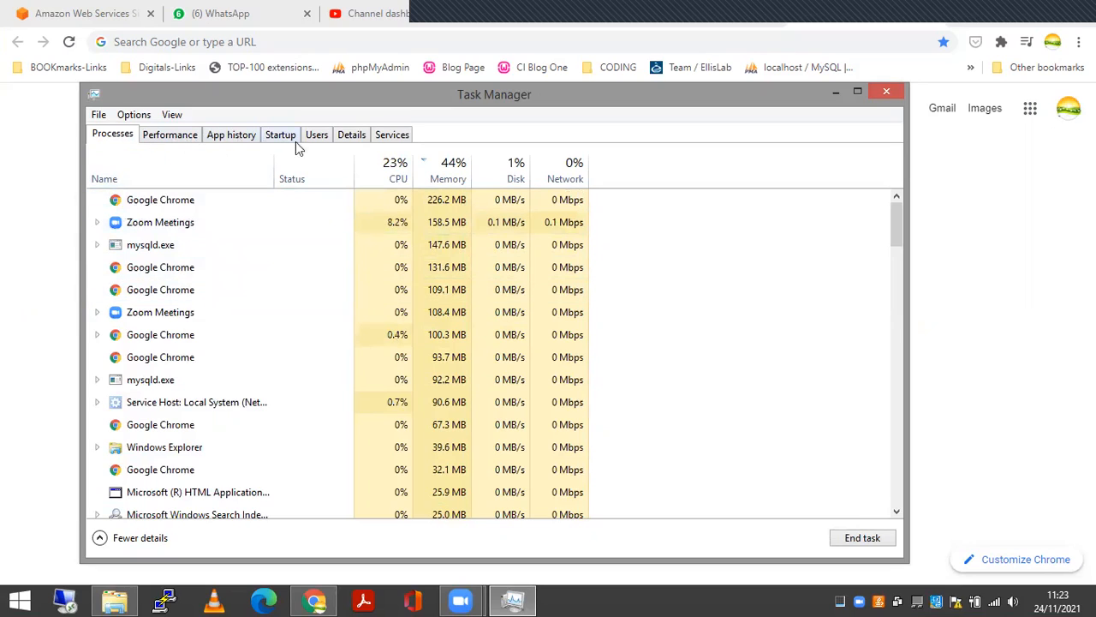
Step: Examine the performance graphs for CPU, memory, Disk 0, Wi-Fi and the two VMware Ethernet adapters, and return to the CPU graph
{"action": "left_click", "coordinate": [169, 136]}
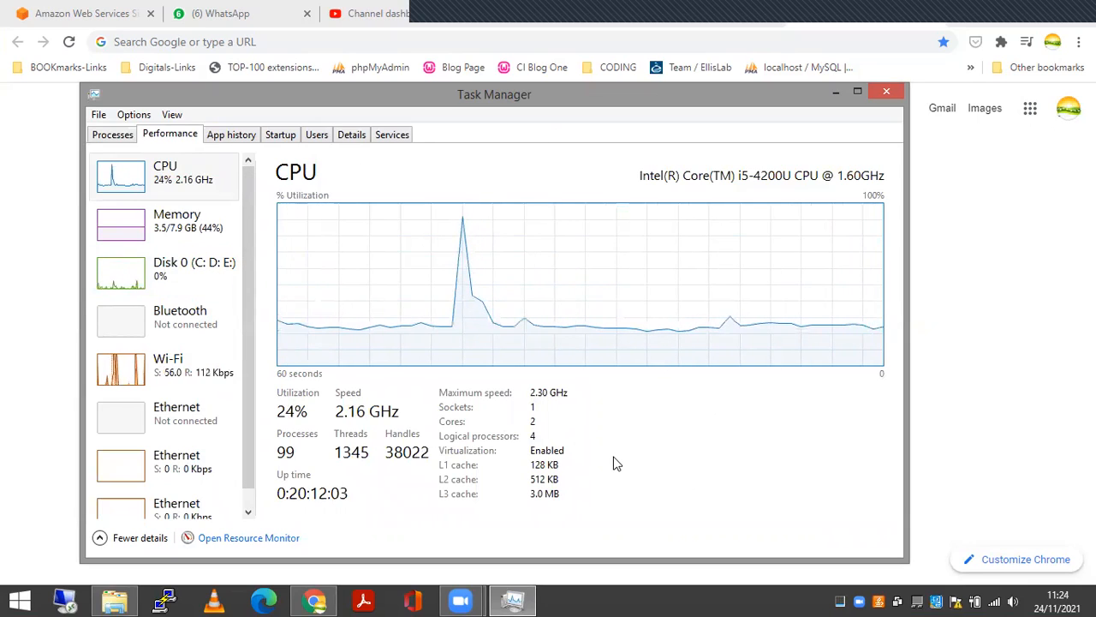
{"action": "left_click", "coordinate": [175, 226]}
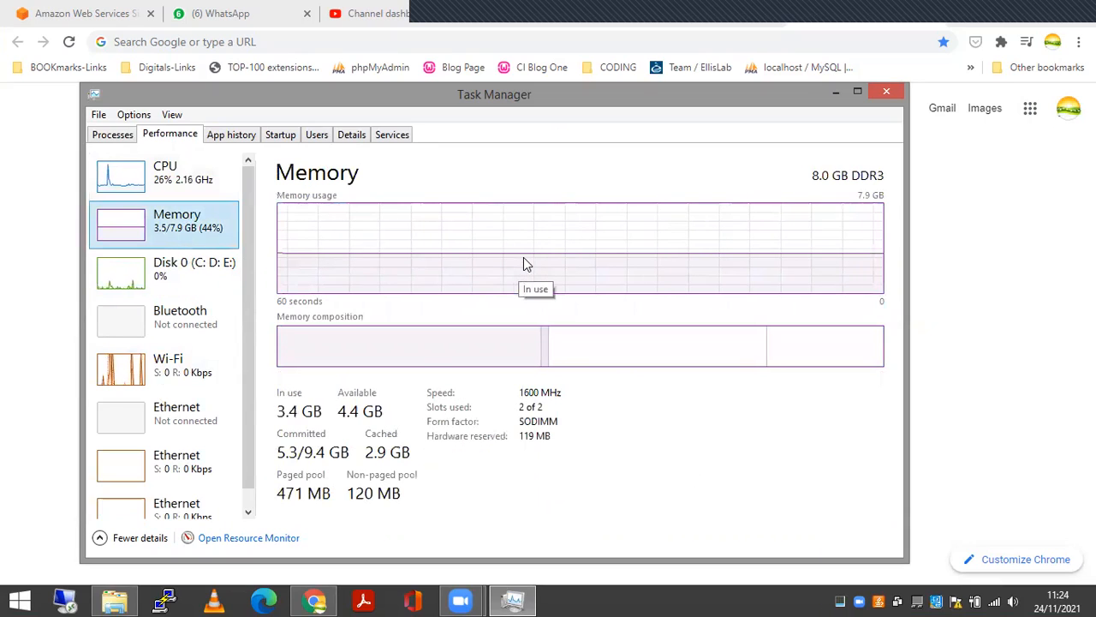
{"action": "left_click", "coordinate": [194, 279]}
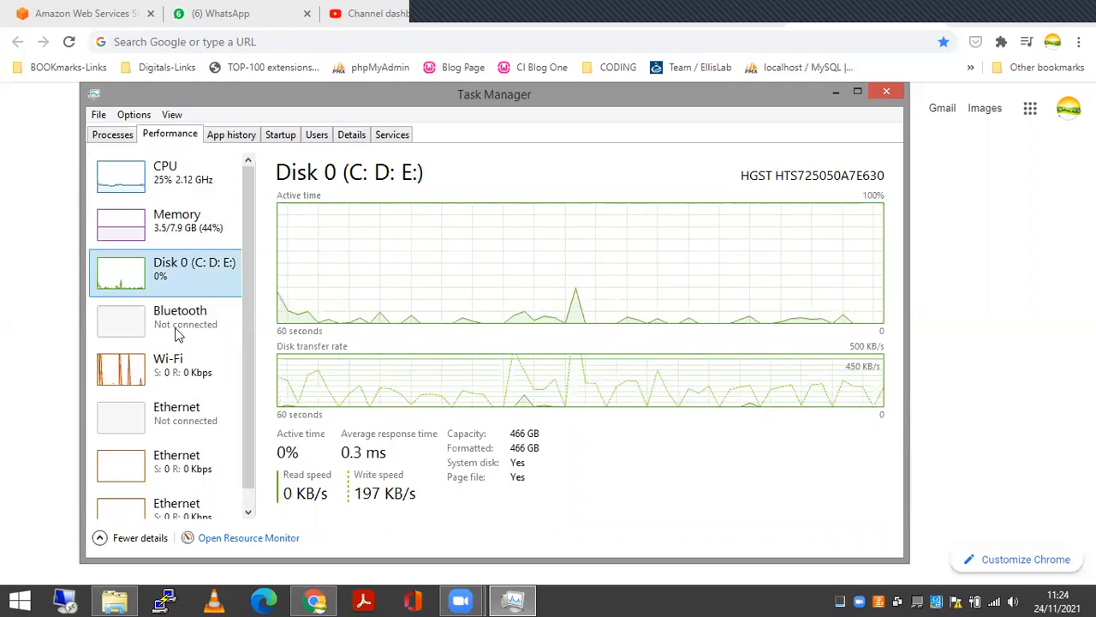
{"action": "left_click", "coordinate": [172, 365]}
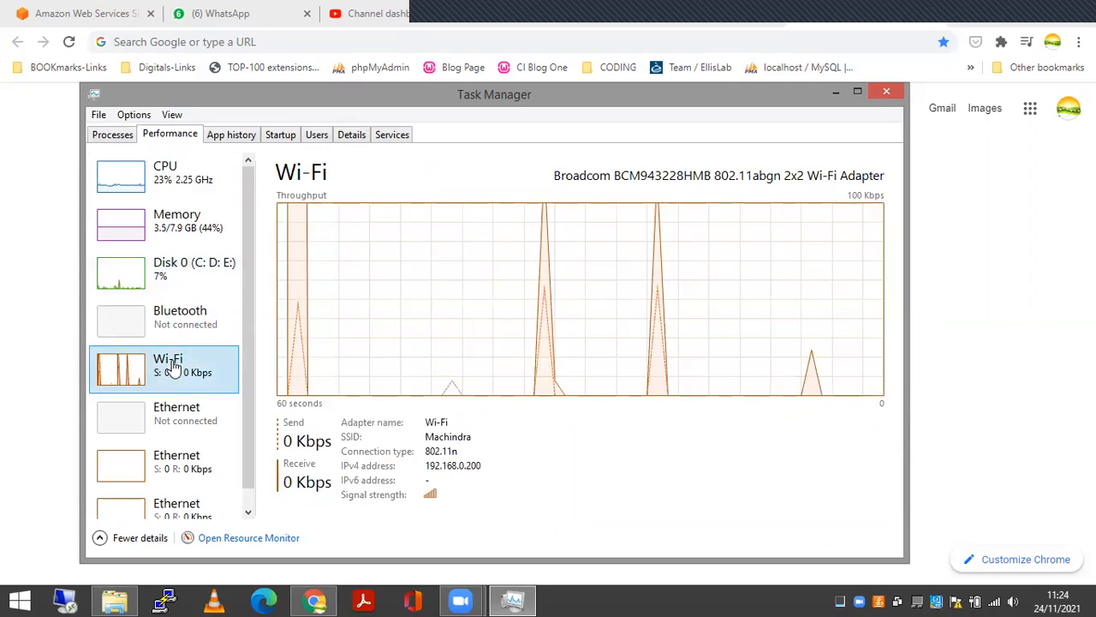
{"action": "scroll", "coordinate": [174, 413], "scroll_direction": "down", "scroll_amount": 1}
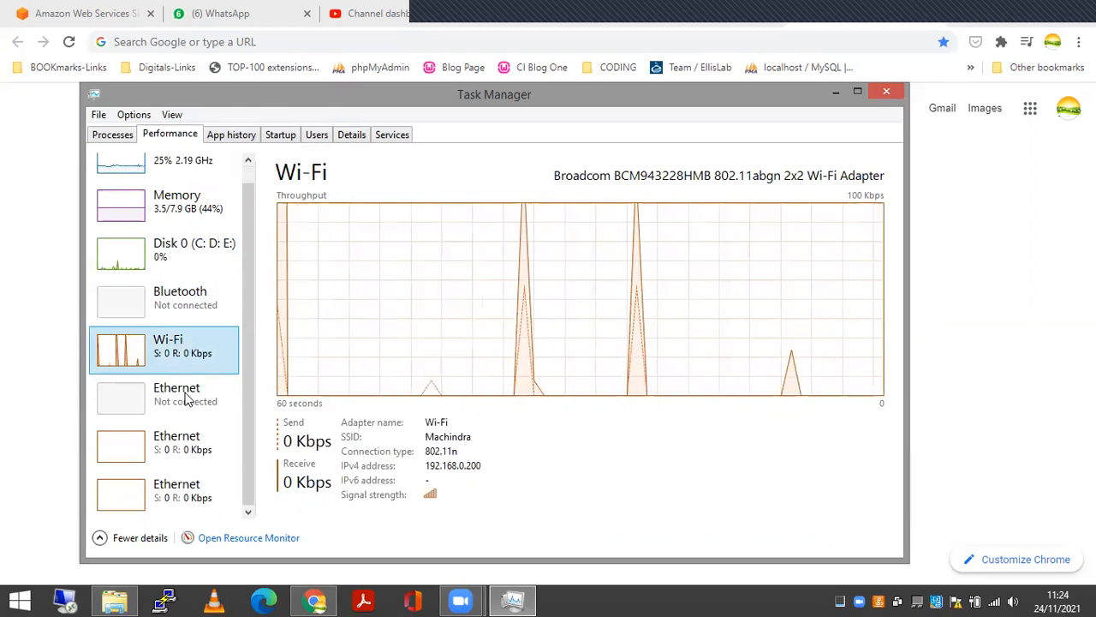
{"action": "left_click", "coordinate": [177, 454]}
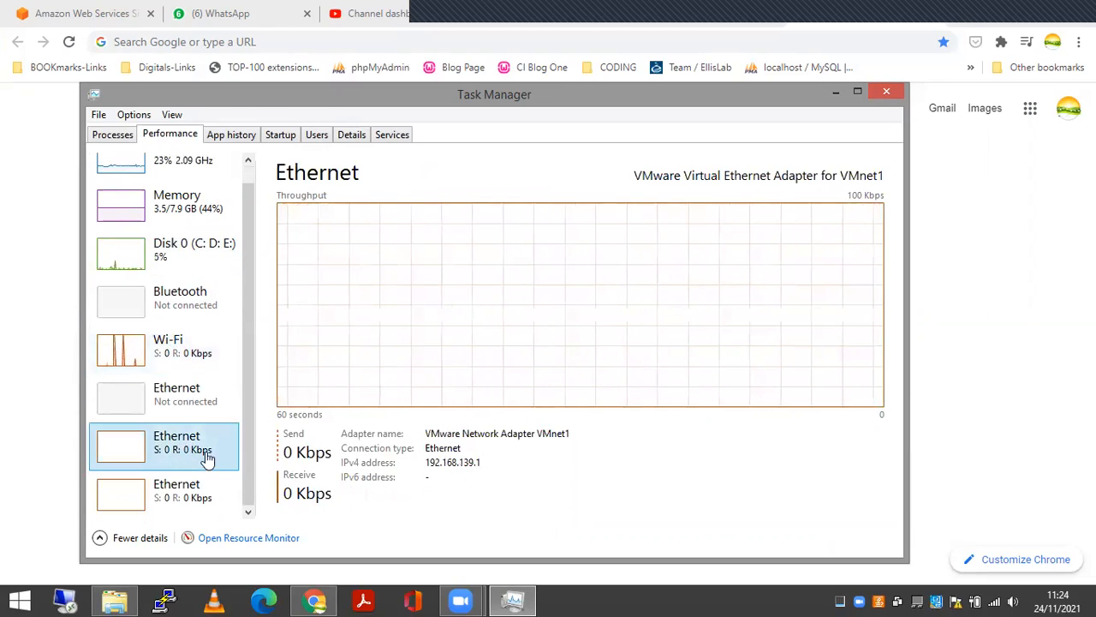
{"action": "left_click", "coordinate": [196, 496]}
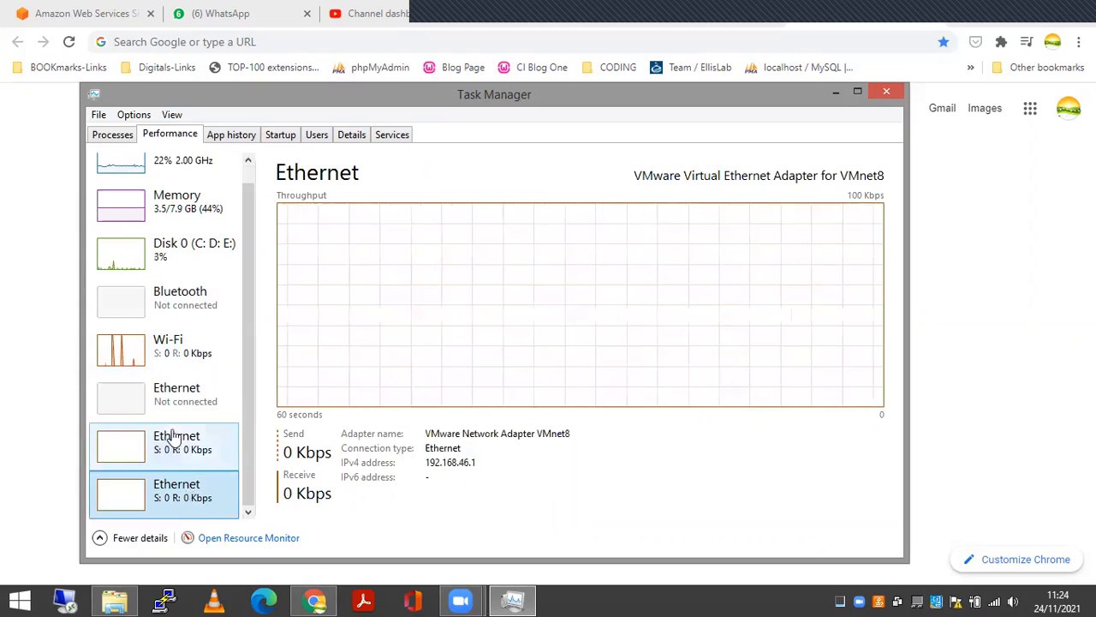
{"action": "scroll", "coordinate": [175, 403], "scroll_direction": "up", "scroll_amount": 1}
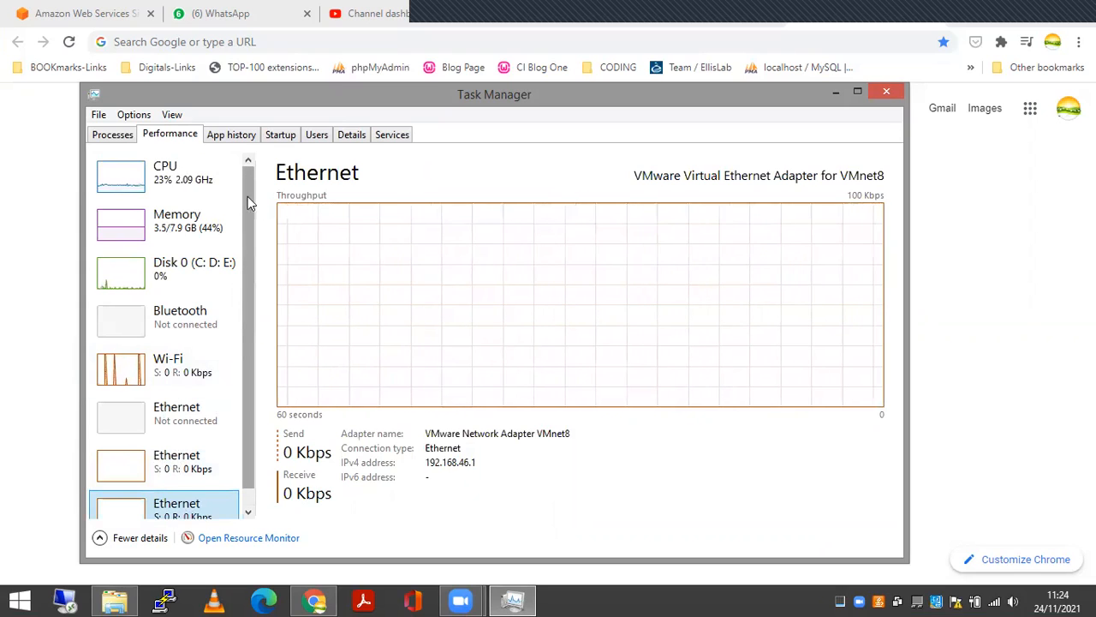
{"action": "left_click", "coordinate": [173, 177]}
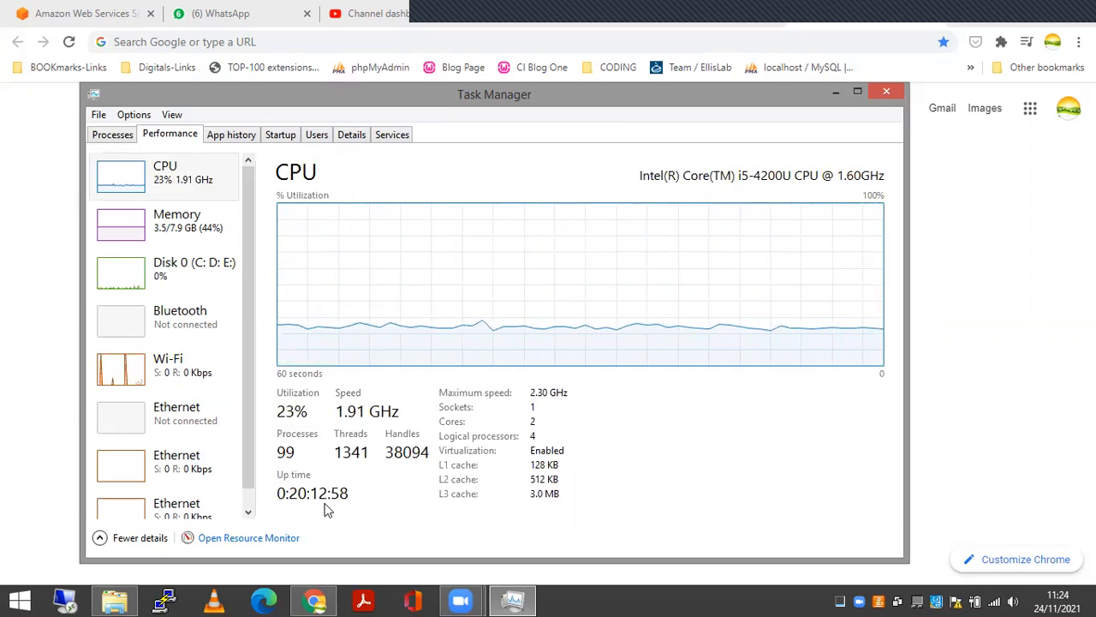
Step: Review the app history from Alarms to Weather for each app's CPU time and network usage
{"action": "left_click", "coordinate": [231, 137]}
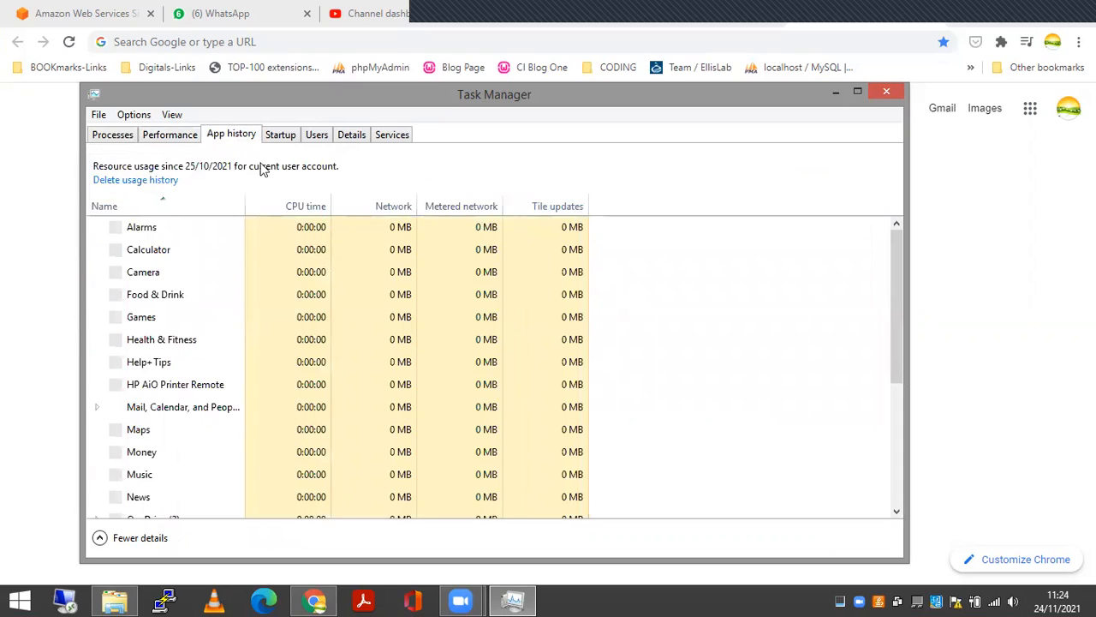
{"action": "left_click", "coordinate": [201, 254]}
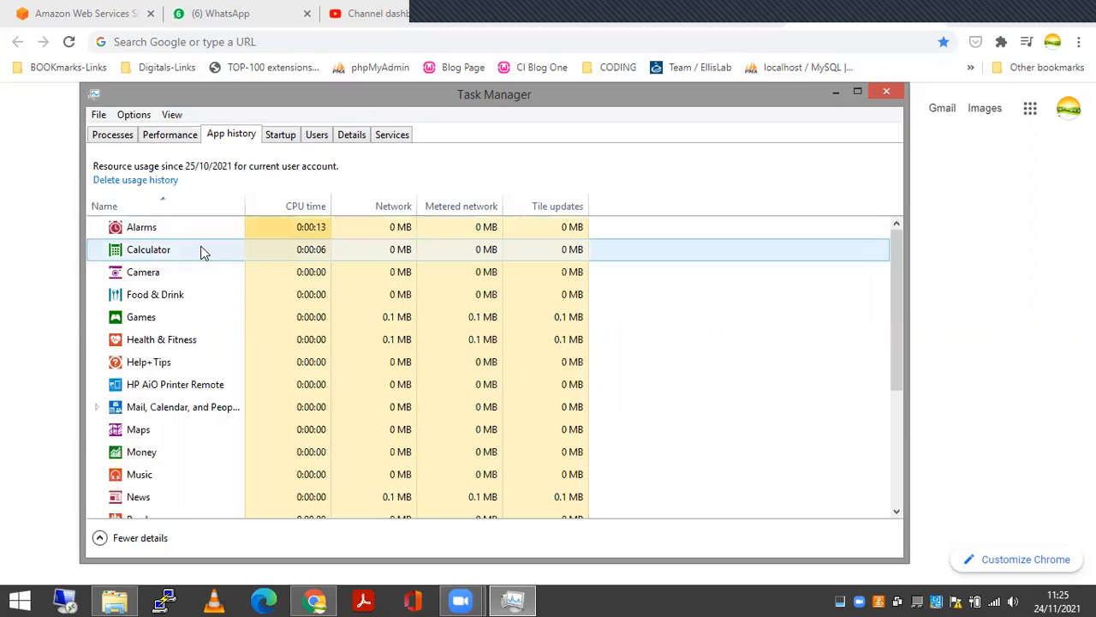
{"action": "scroll", "coordinate": [201, 263], "scroll_direction": "down", "scroll_amount": 3}
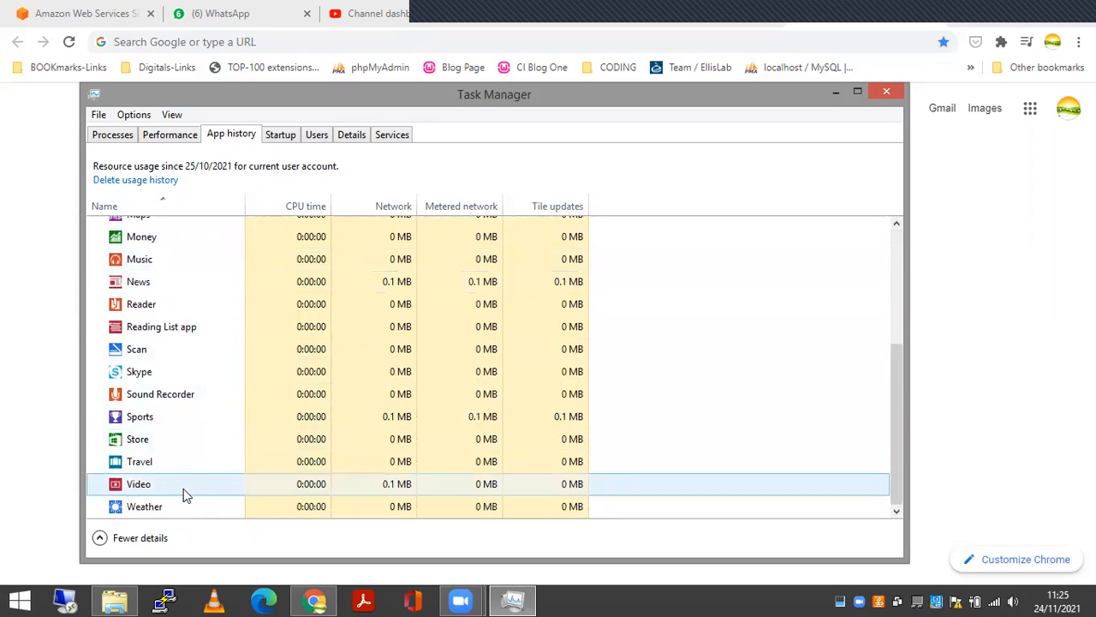
{"action": "scroll", "coordinate": [184, 488], "scroll_direction": "up", "scroll_amount": 3}
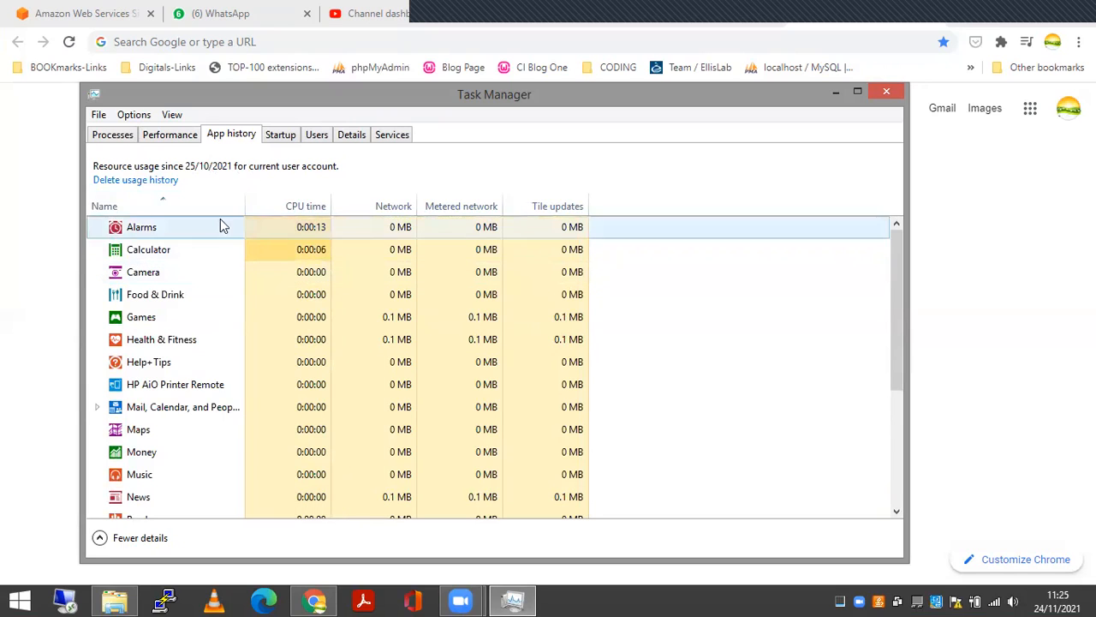
Step: Review the startup programs and enable Starter Module to run at startup
{"action": "left_click", "coordinate": [281, 137]}
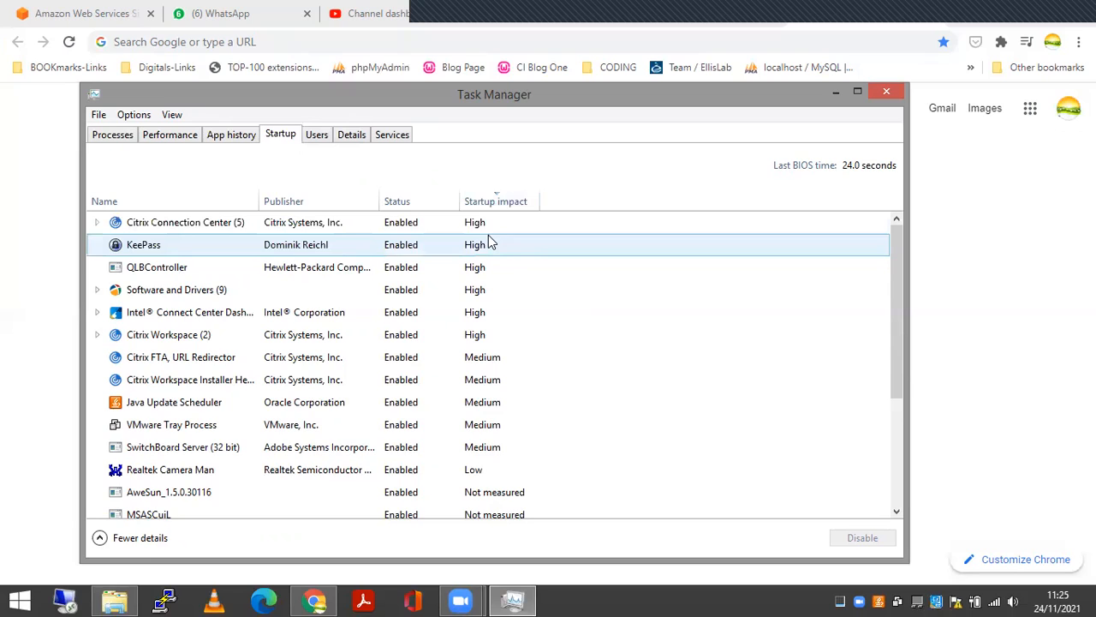
{"action": "scroll", "coordinate": [462, 274], "scroll_direction": "down", "scroll_amount": 3}
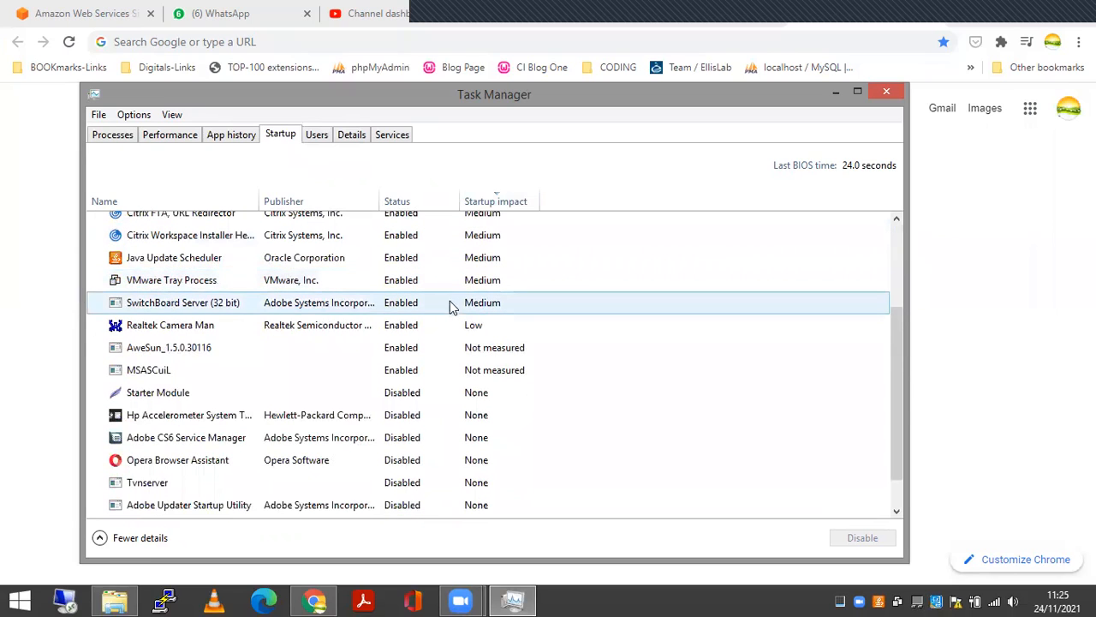
{"action": "scroll", "coordinate": [469, 326], "scroll_direction": "down", "scroll_amount": 1}
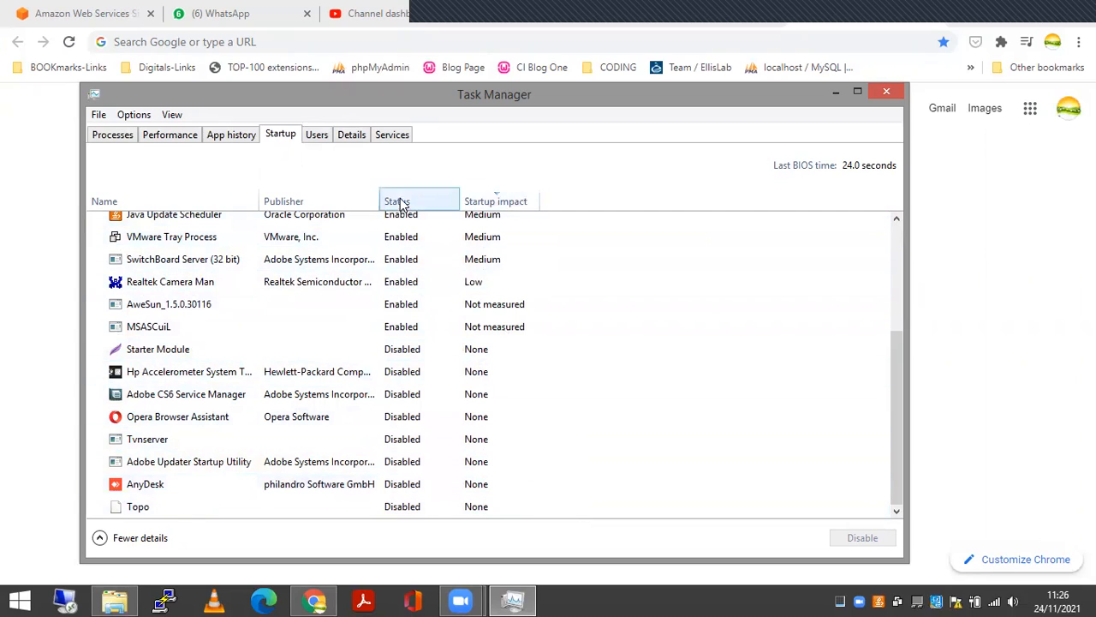
{"action": "right_click", "coordinate": [406, 354]}
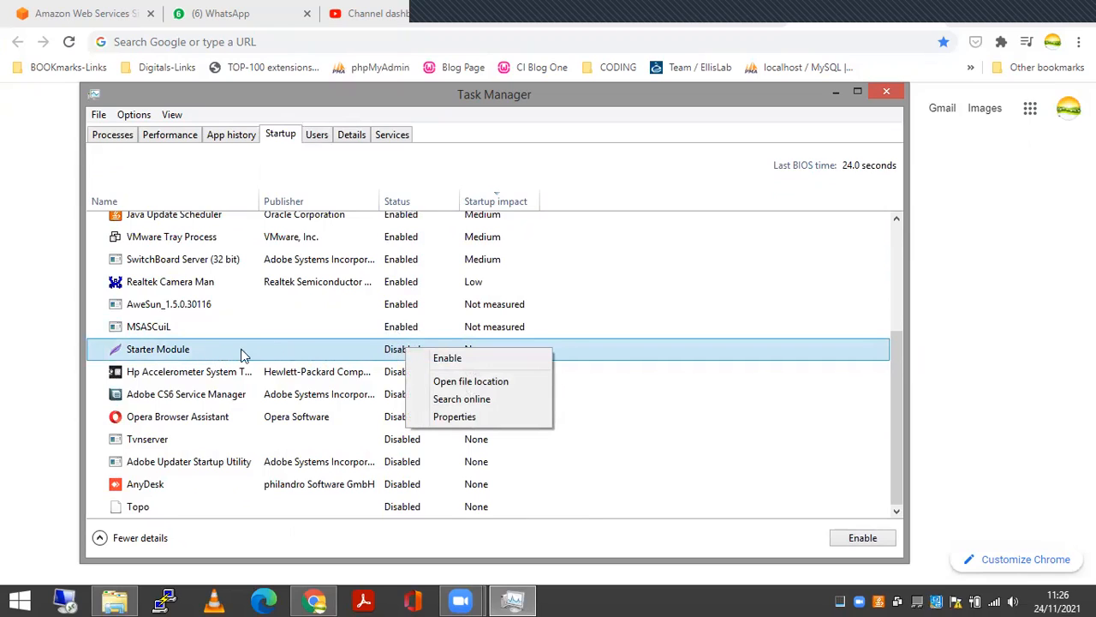
{"action": "left_click", "coordinate": [449, 360]}
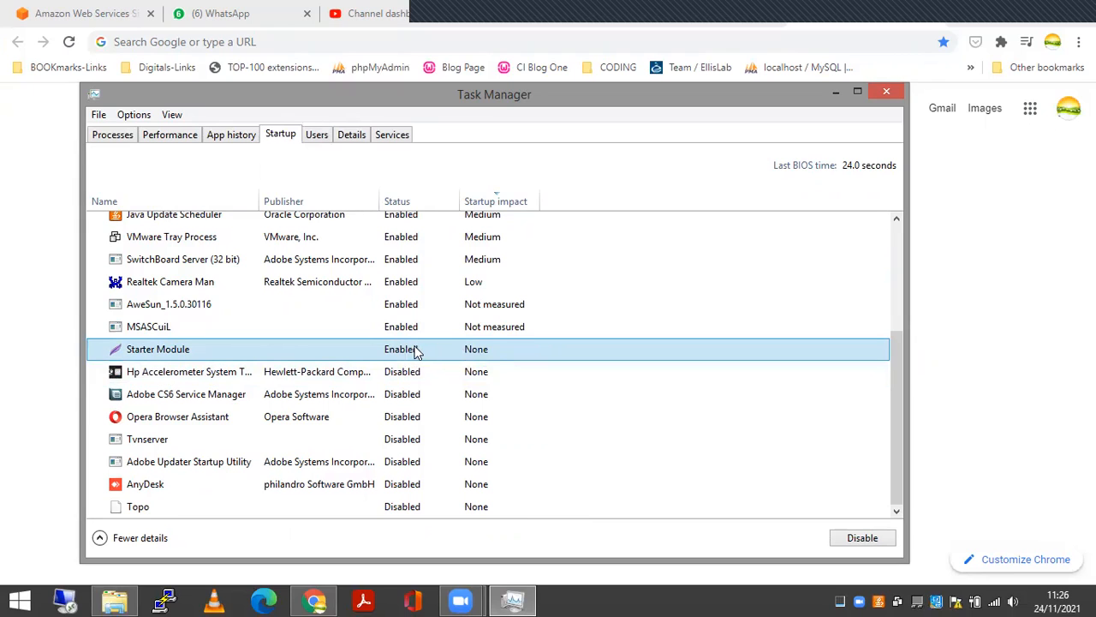
{"action": "scroll", "coordinate": [416, 349], "scroll_direction": "up", "scroll_amount": 3}
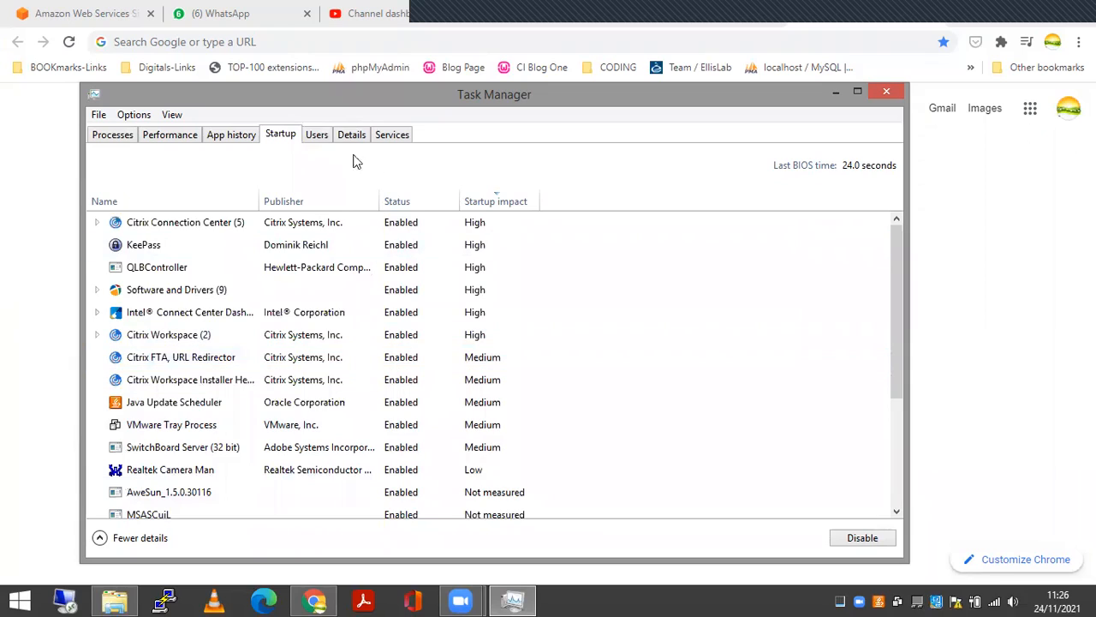
Step: Check the resource usage per user, and widen the memory column of the detailed process list to show its full heading
{"action": "left_click", "coordinate": [317, 135]}
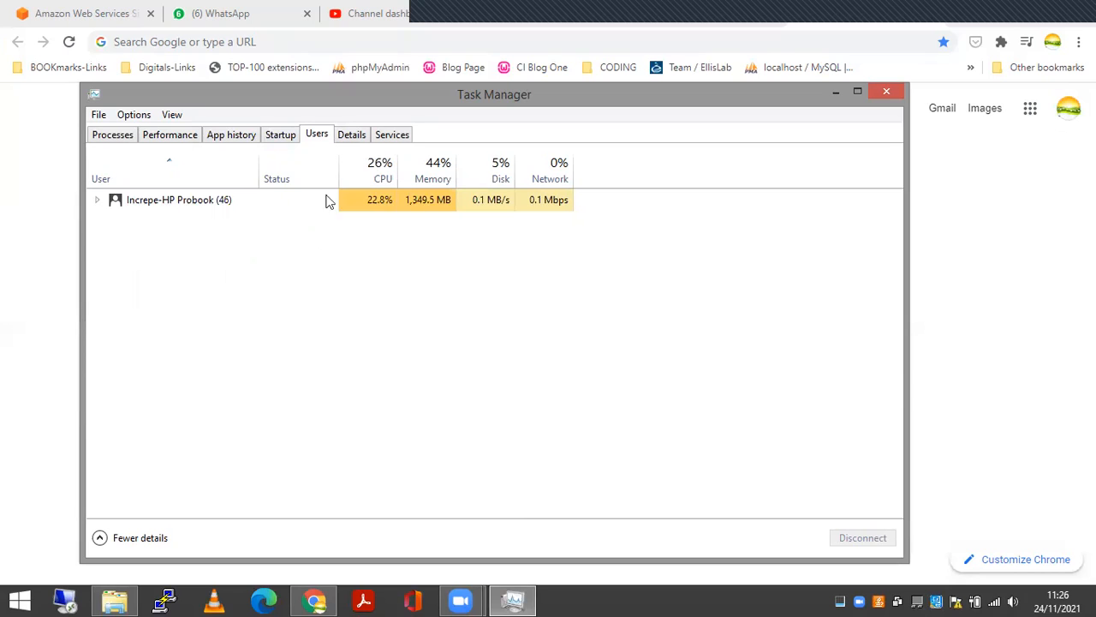
{"action": "left_click", "coordinate": [349, 135]}
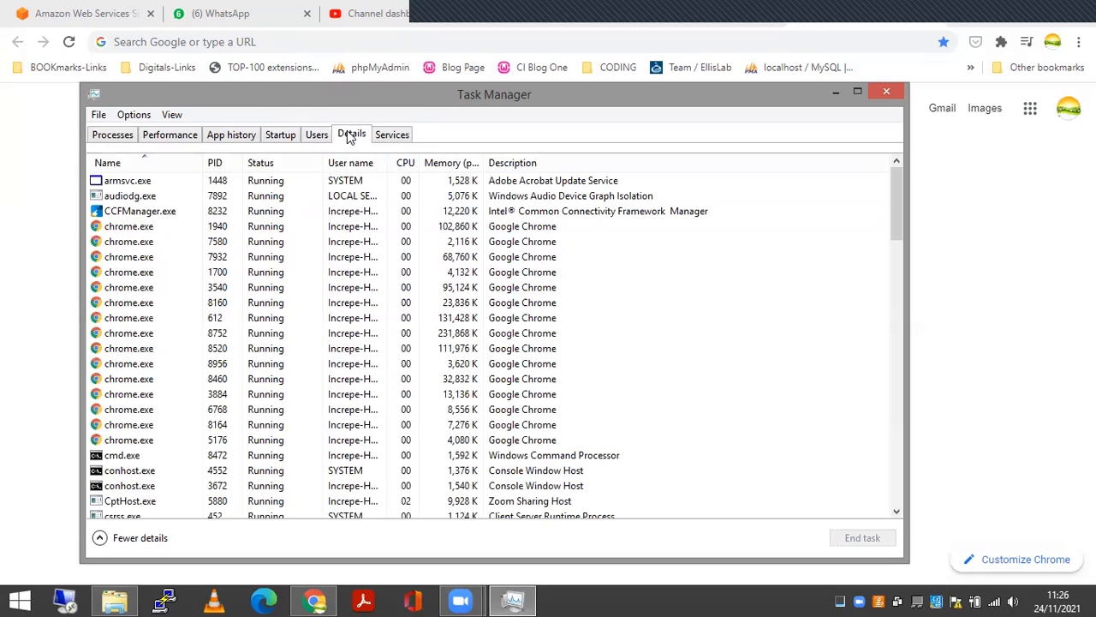
{"action": "left_click_drag", "start_coordinate": [484, 163], "coordinate": [565, 163]}
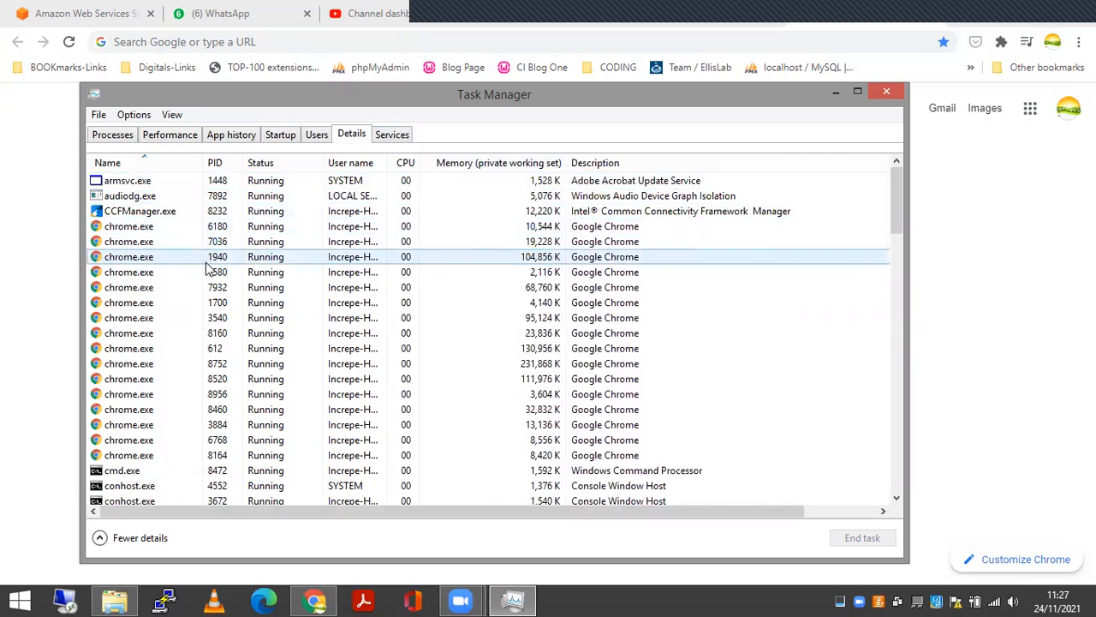
Step: Review the detailed process list from the chrome.exe entries down to the VMware and Windows logon processes
{"action": "scroll", "coordinate": [206, 257], "scroll_direction": "down", "scroll_amount": 8}
{"action": "scroll", "coordinate": [208, 271], "scroll_direction": "down", "scroll_amount": 3}
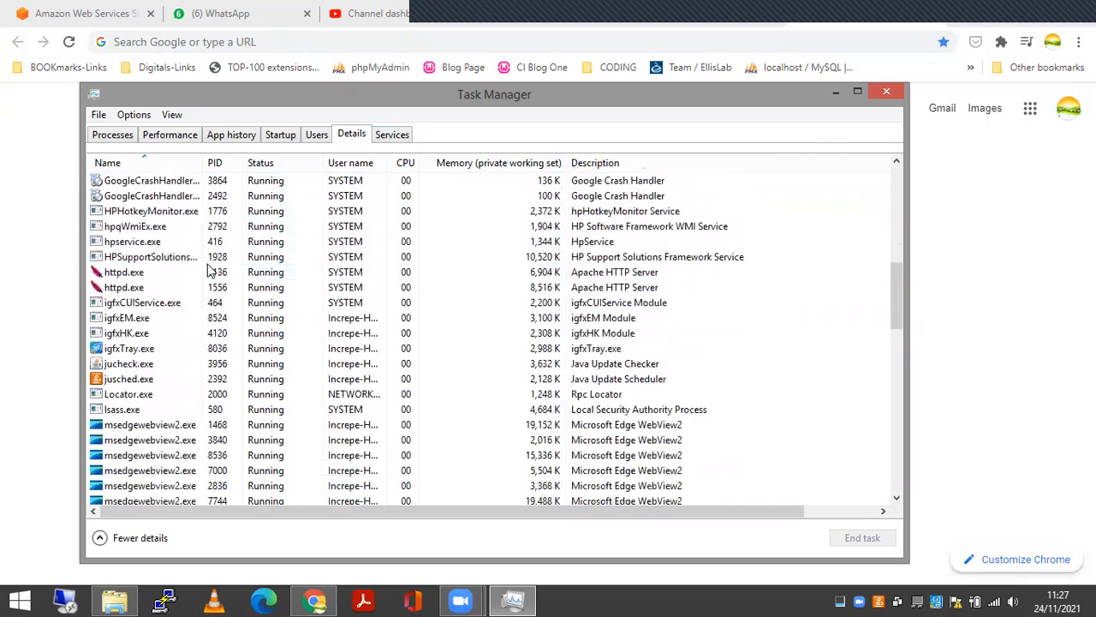
{"action": "scroll", "coordinate": [167, 330], "scroll_direction": "down", "scroll_amount": 6}
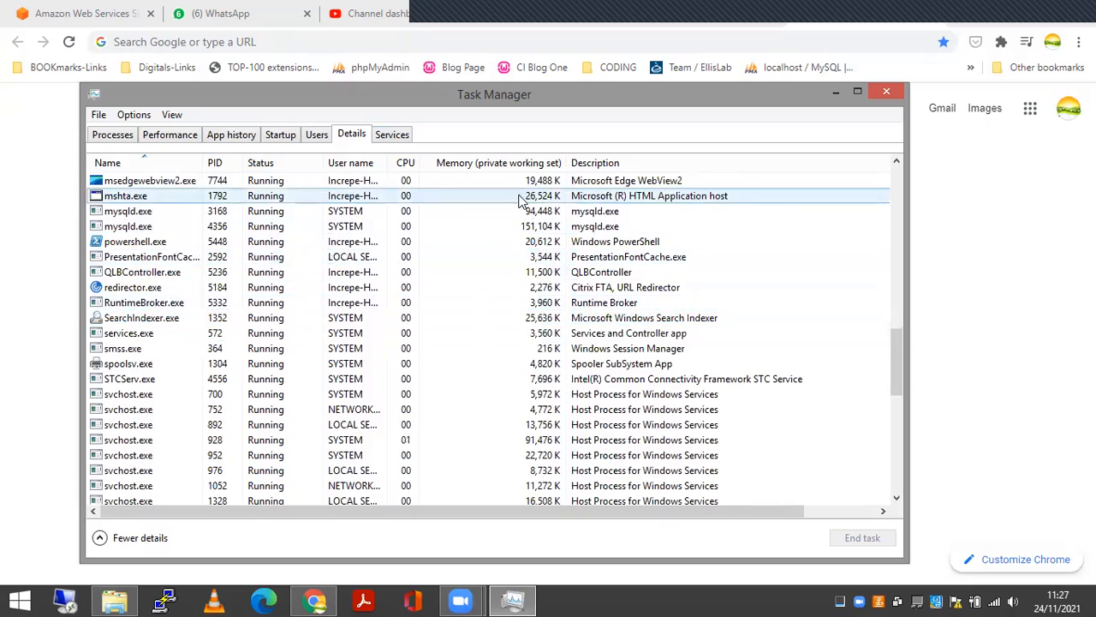
{"action": "scroll", "coordinate": [531, 214], "scroll_direction": "down", "scroll_amount": 4}
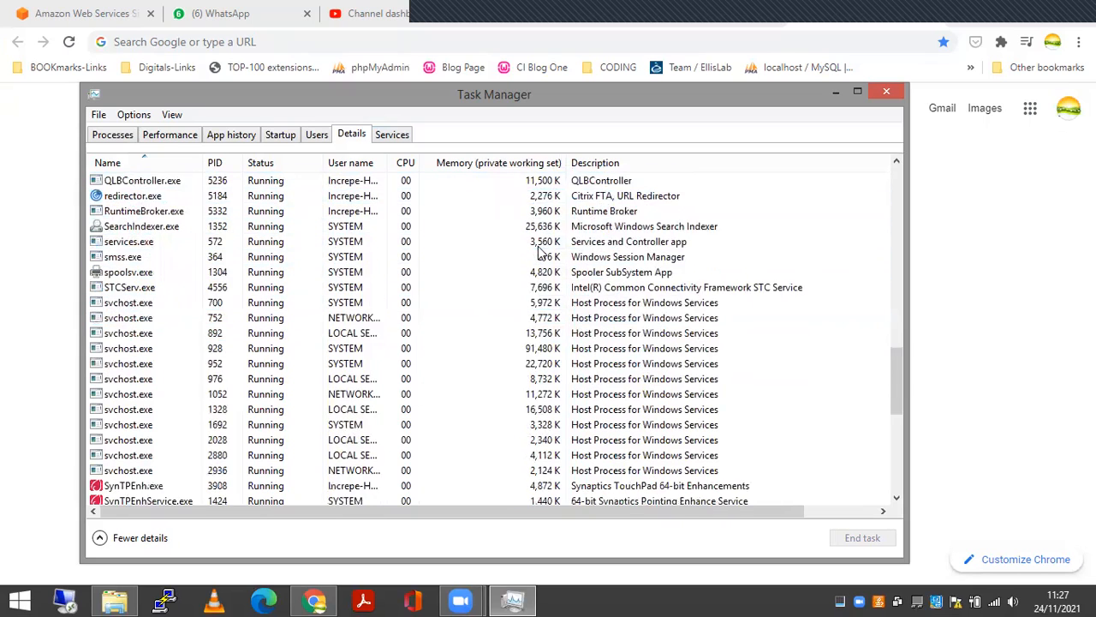
{"action": "scroll", "coordinate": [522, 223], "scroll_direction": "down", "scroll_amount": 1}
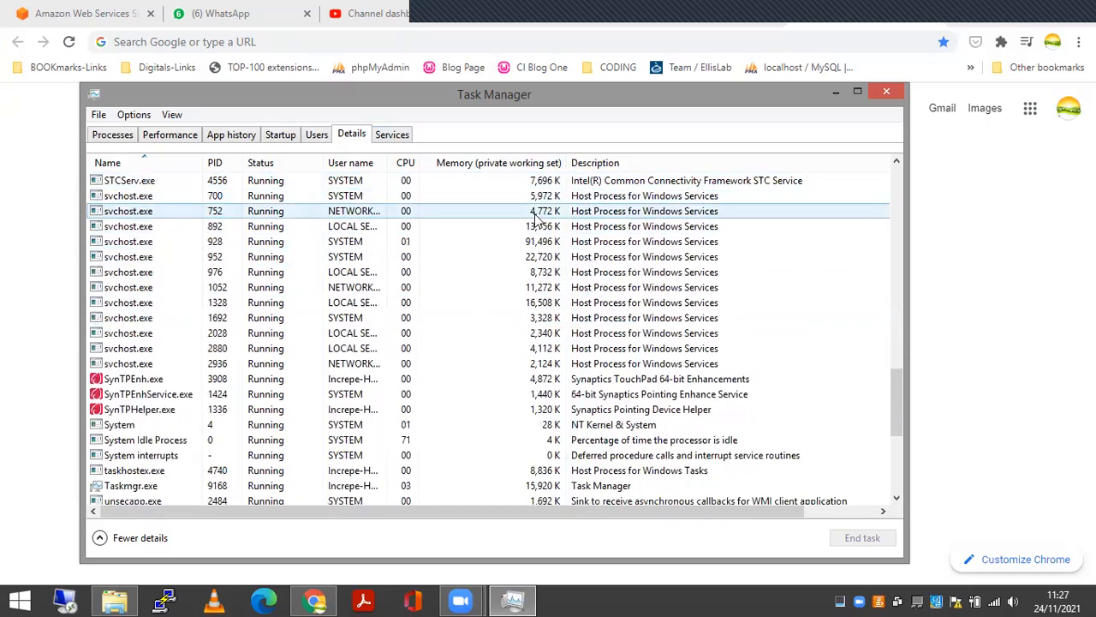
{"action": "scroll", "coordinate": [536, 221], "scroll_direction": "down", "scroll_amount": 1}
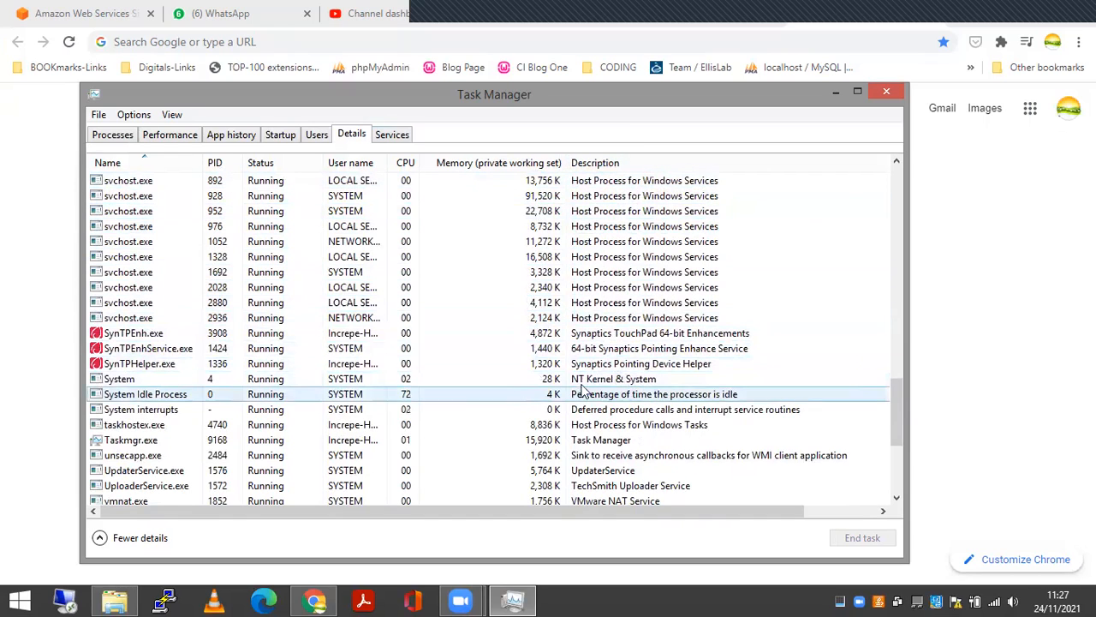
{"action": "scroll", "coordinate": [641, 409], "scroll_direction": "down", "scroll_amount": 3}
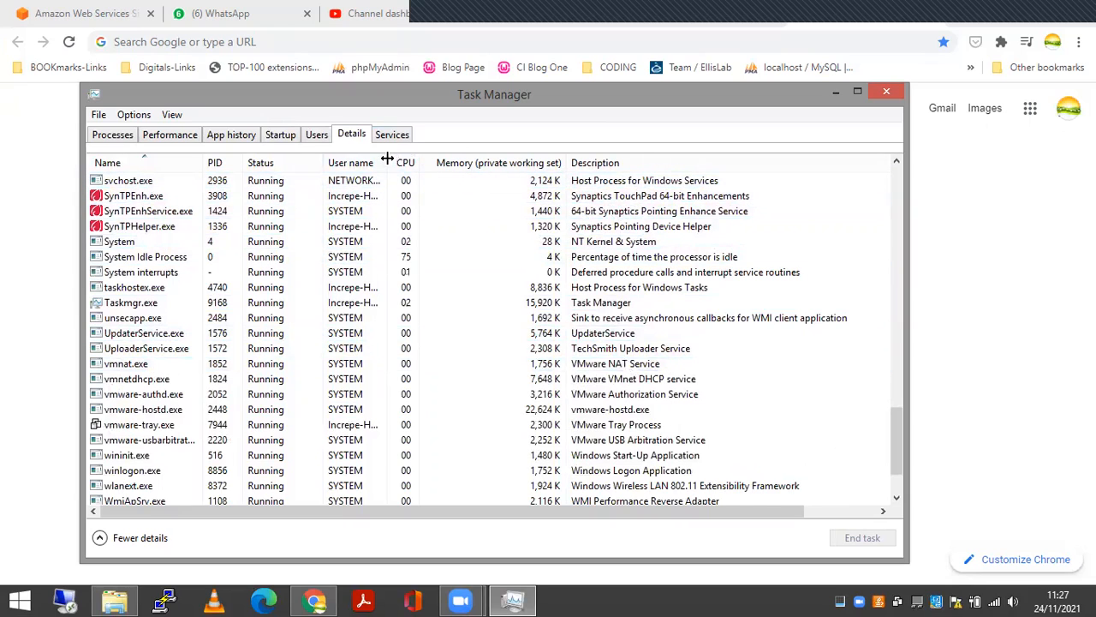
Step: Widen the User name column to show full account names, and review which account runs each process back up to the igfx entries
{"action": "left_click_drag", "start_coordinate": [387, 160], "coordinate": [474, 161]}
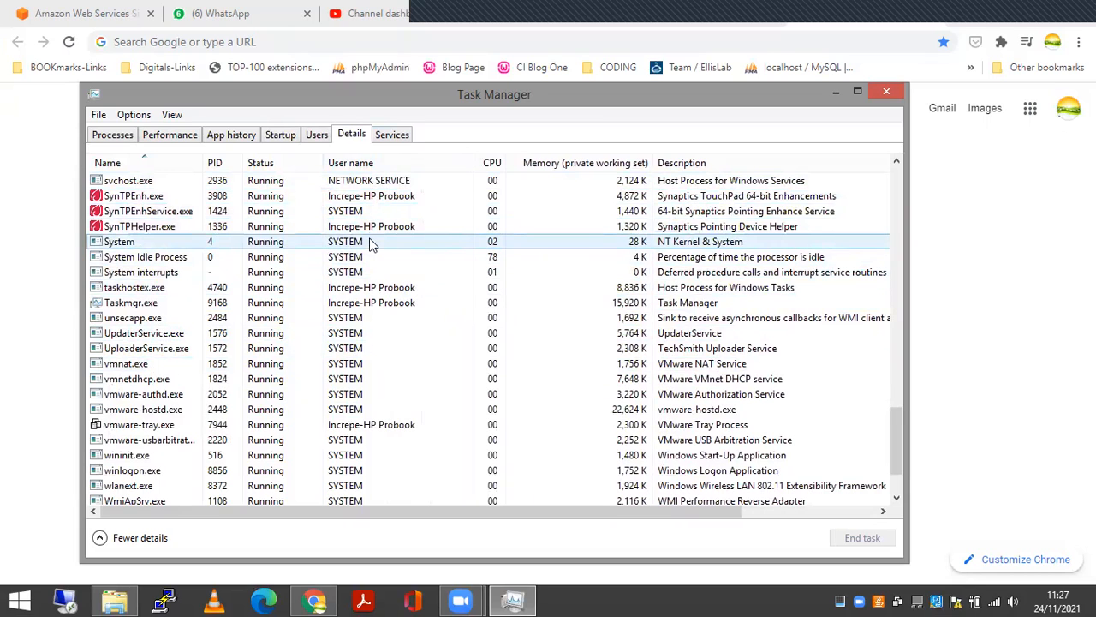
{"action": "scroll", "coordinate": [368, 257], "scroll_direction": "up", "scroll_amount": 6}
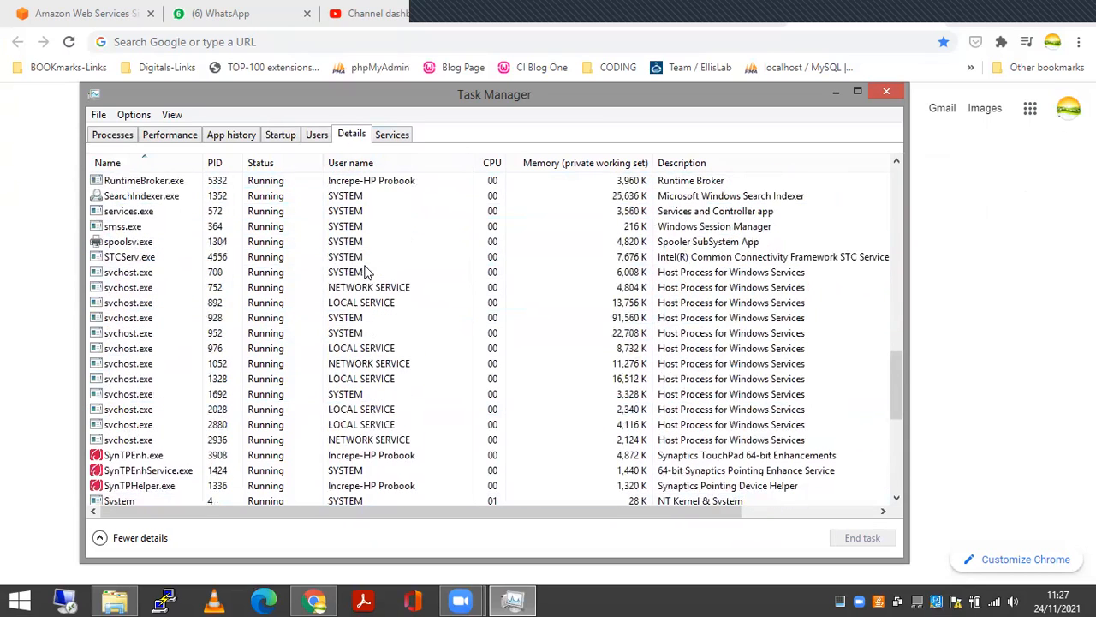
{"action": "scroll", "coordinate": [383, 299], "scroll_direction": "up", "scroll_amount": 5}
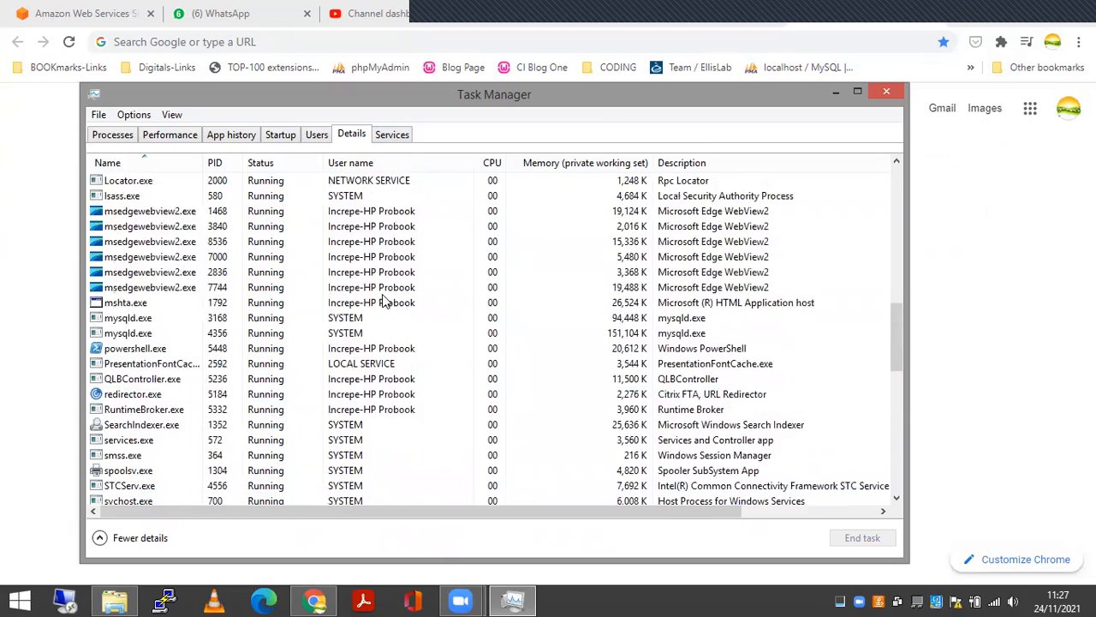
{"action": "scroll", "coordinate": [383, 299], "scroll_direction": "up", "scroll_amount": 2}
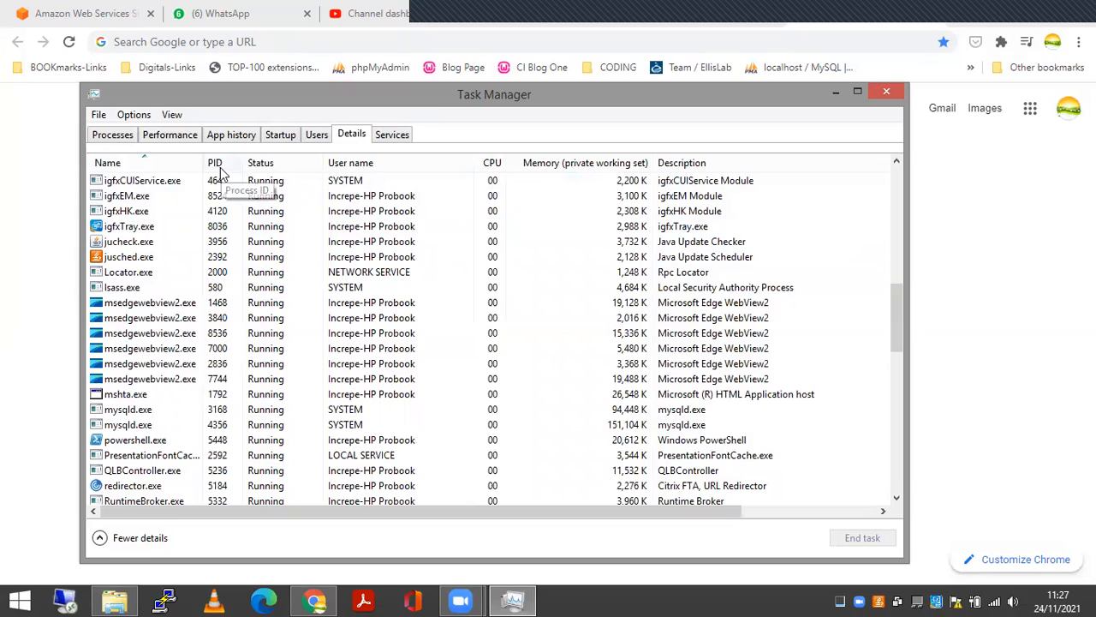
Step: Review the status of the Windows services in Task Manager, select AnyDesk and check its available service actions
{"action": "left_click", "coordinate": [394, 140]}
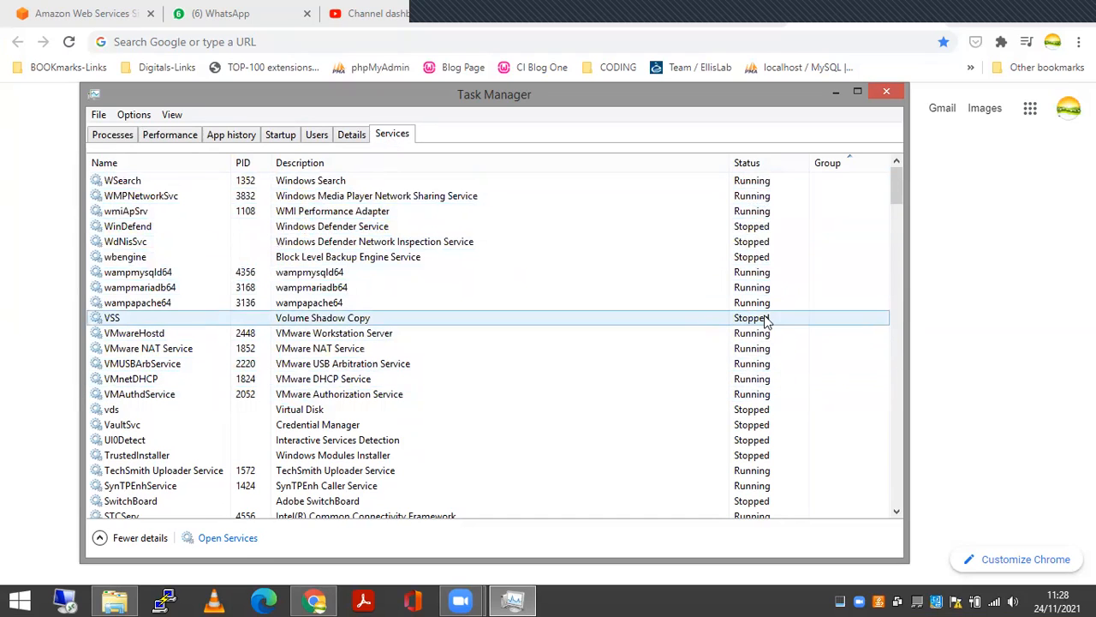
{"action": "scroll", "coordinate": [767, 321], "scroll_direction": "down", "scroll_amount": 10}
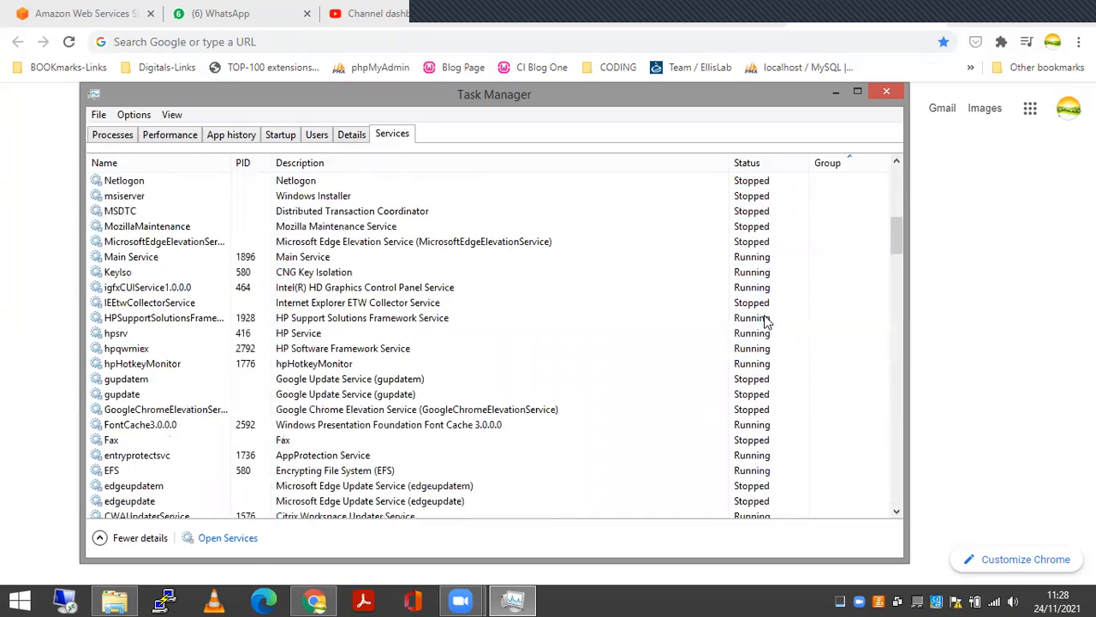
{"action": "scroll", "coordinate": [766, 321], "scroll_direction": "down", "scroll_amount": 3}
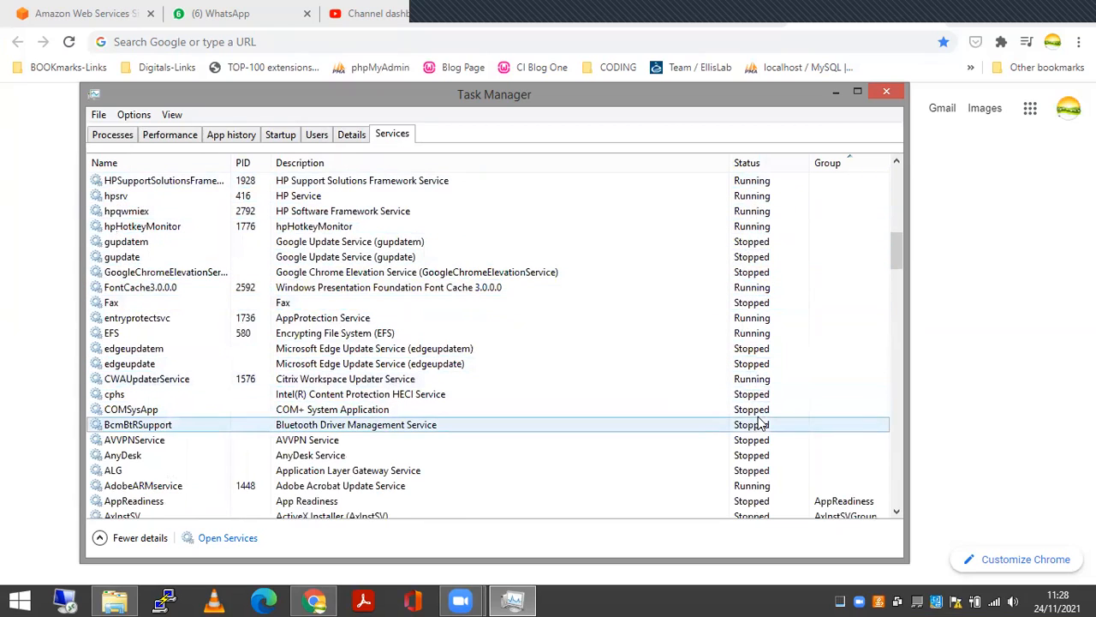
{"action": "scroll", "coordinate": [759, 423], "scroll_direction": "down", "scroll_amount": 5}
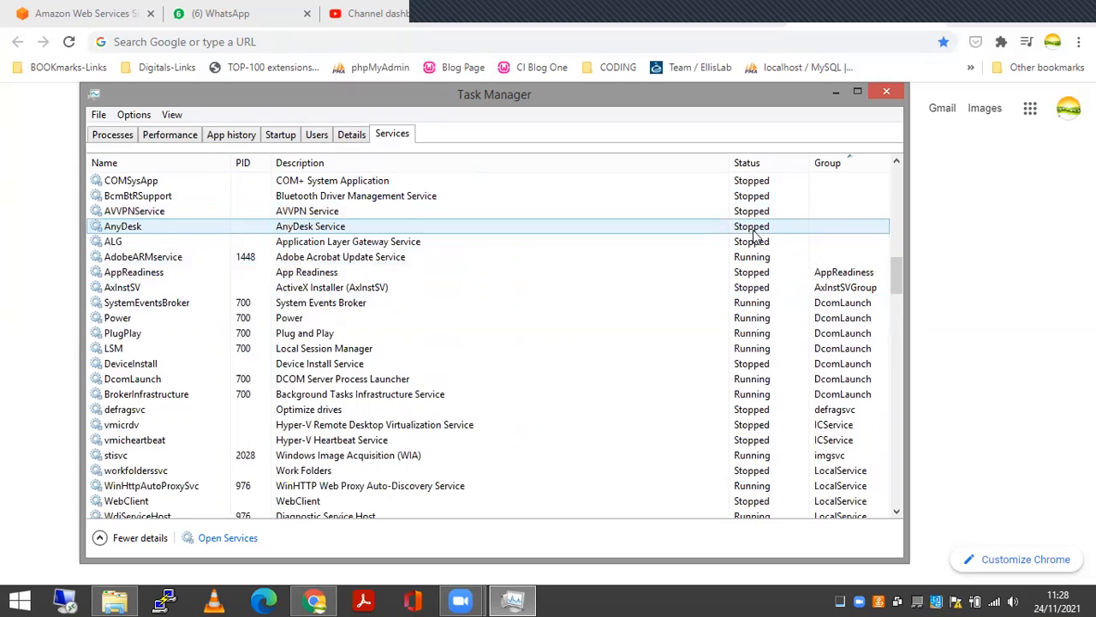
{"action": "left_click", "coordinate": [753, 230]}
{"action": "right_click", "coordinate": [754, 230]}
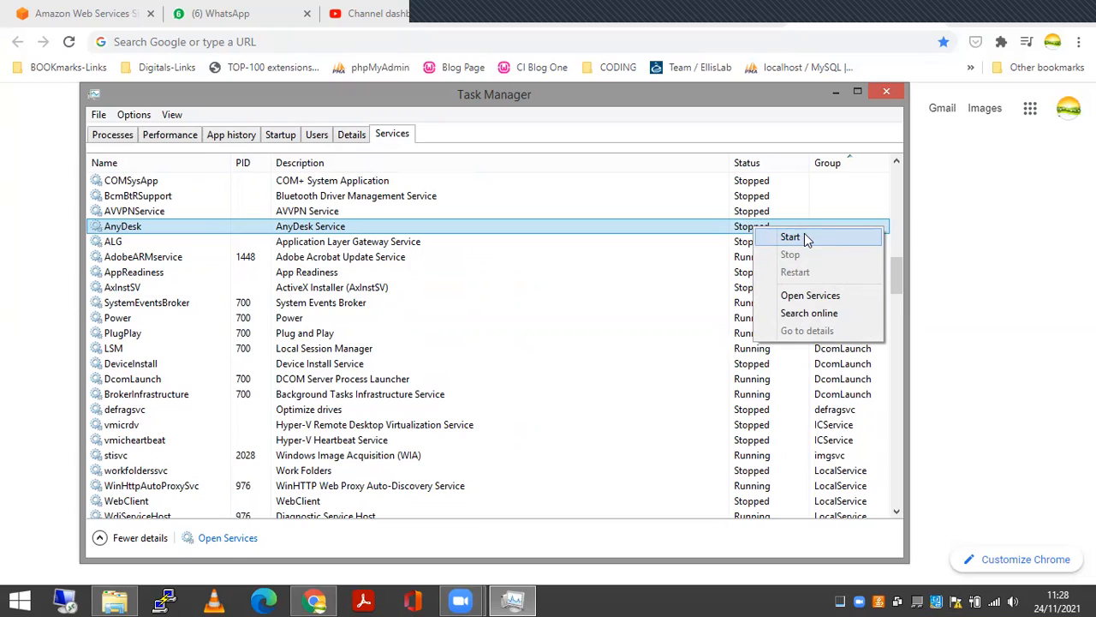
{"action": "left_click", "coordinate": [714, 114]}
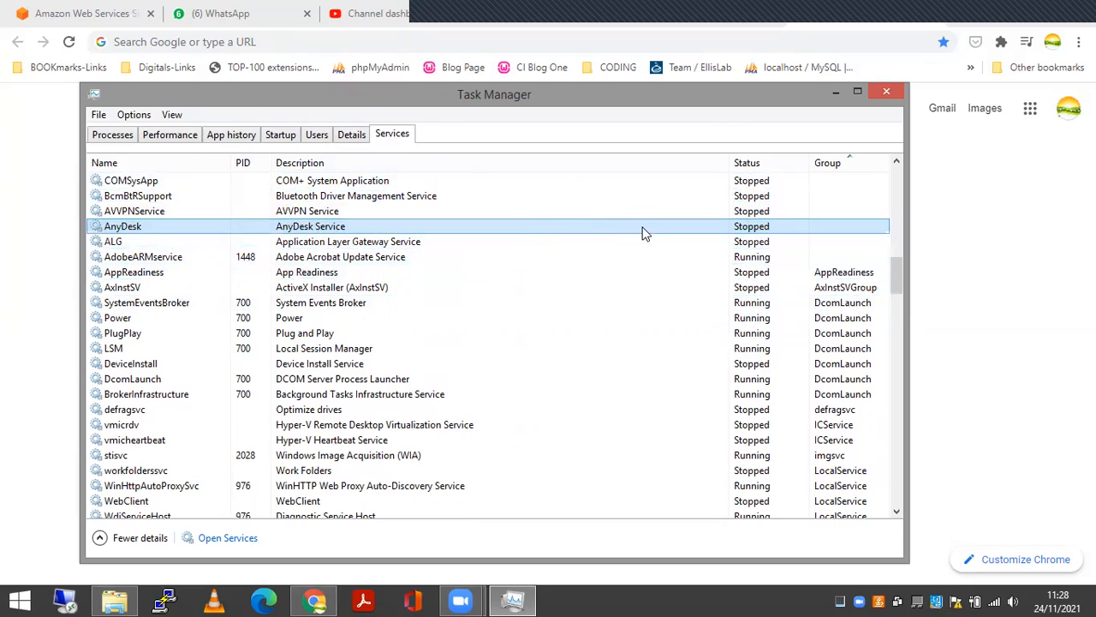
Step: Search Windows for "services", open the Services console and move its window fully into view
{"action": "key", "text": "super+s"}
{"action": "type", "text": "service"}
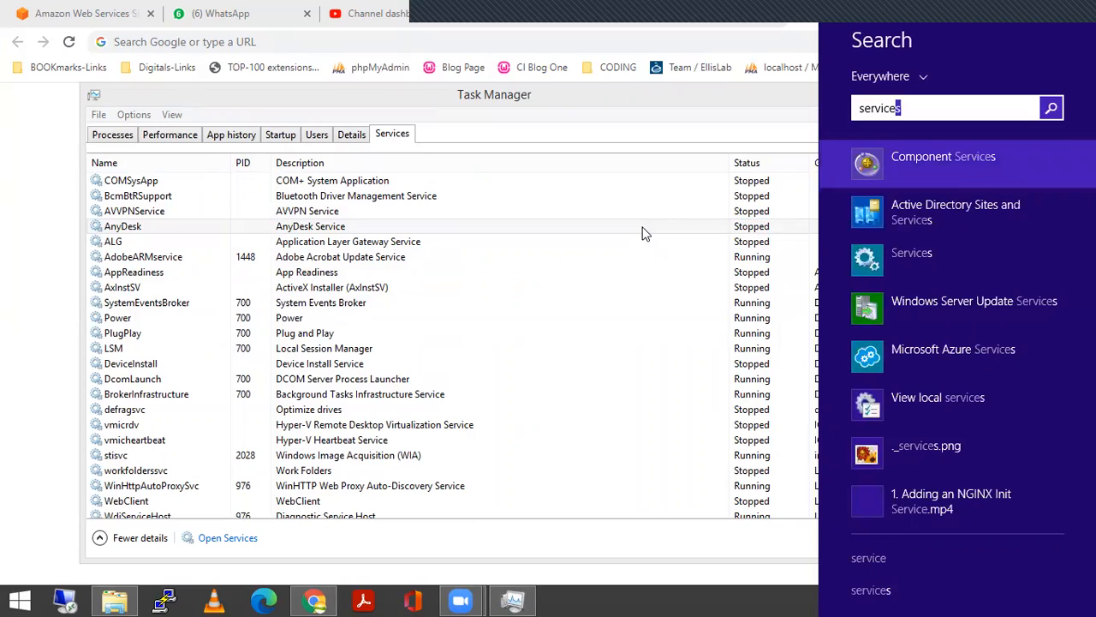
{"action": "type", "text": "s"}
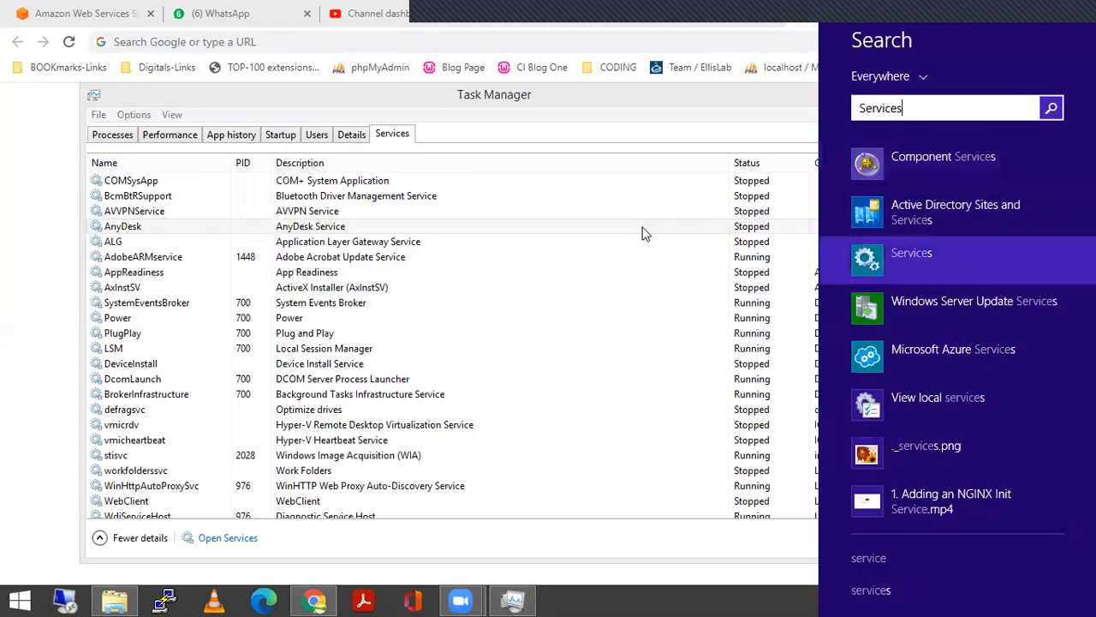
{"action": "left_click", "coordinate": [927, 248]}
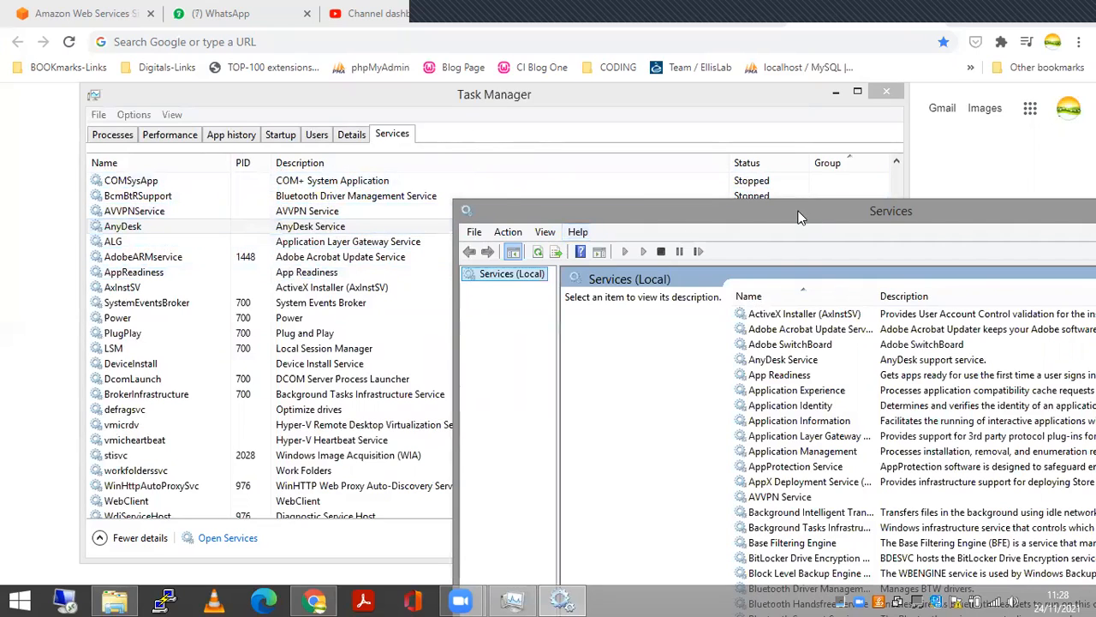
{"action": "left_click_drag", "start_coordinate": [798, 218], "coordinate": [469, 93]}
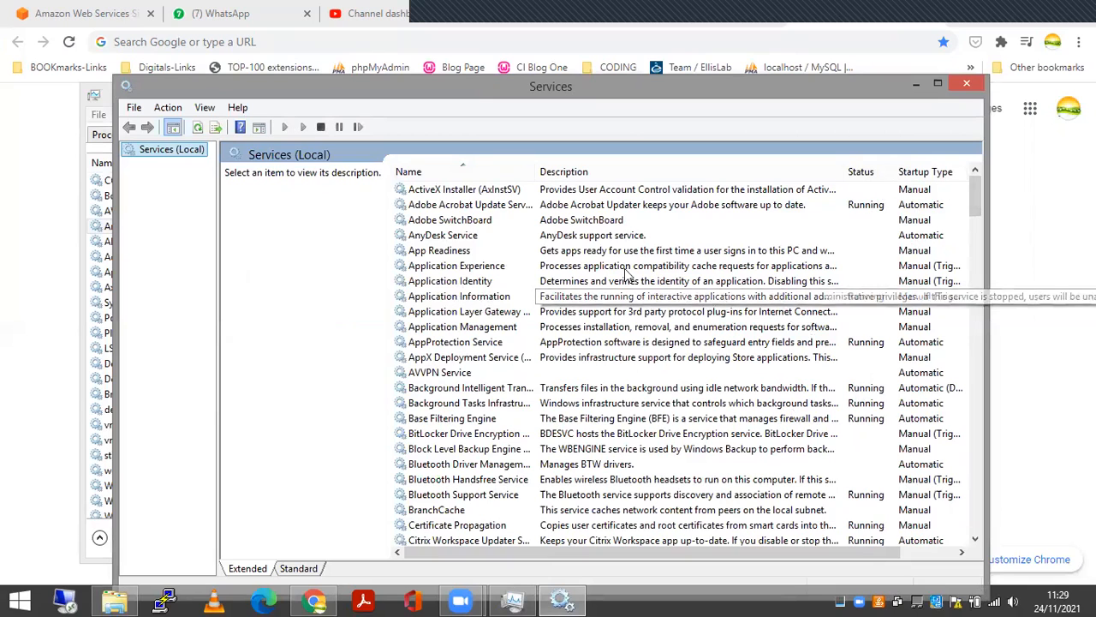
Step: Select App Readiness, and review the services list down to the Hyper-V entries and back to the beginning
{"action": "left_click", "coordinate": [813, 250]}
{"action": "scroll", "coordinate": [813, 250], "scroll_direction": "down", "scroll_amount": 1}
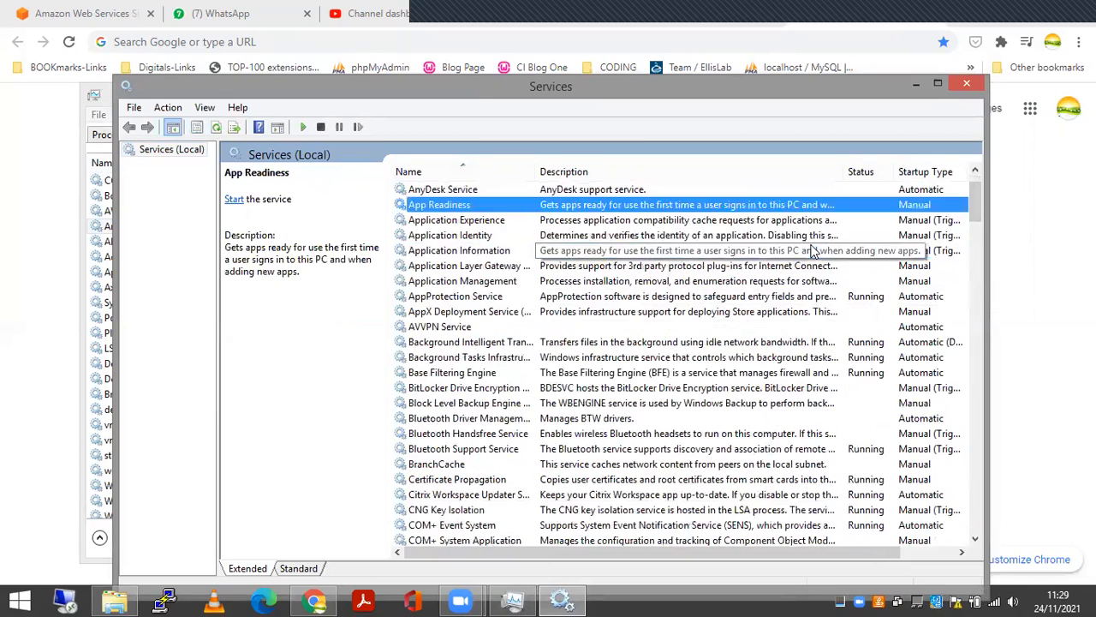
{"action": "scroll", "coordinate": [814, 251], "scroll_direction": "down", "scroll_amount": 9}
{"action": "scroll", "coordinate": [813, 250], "scroll_direction": "down", "scroll_amount": 7}
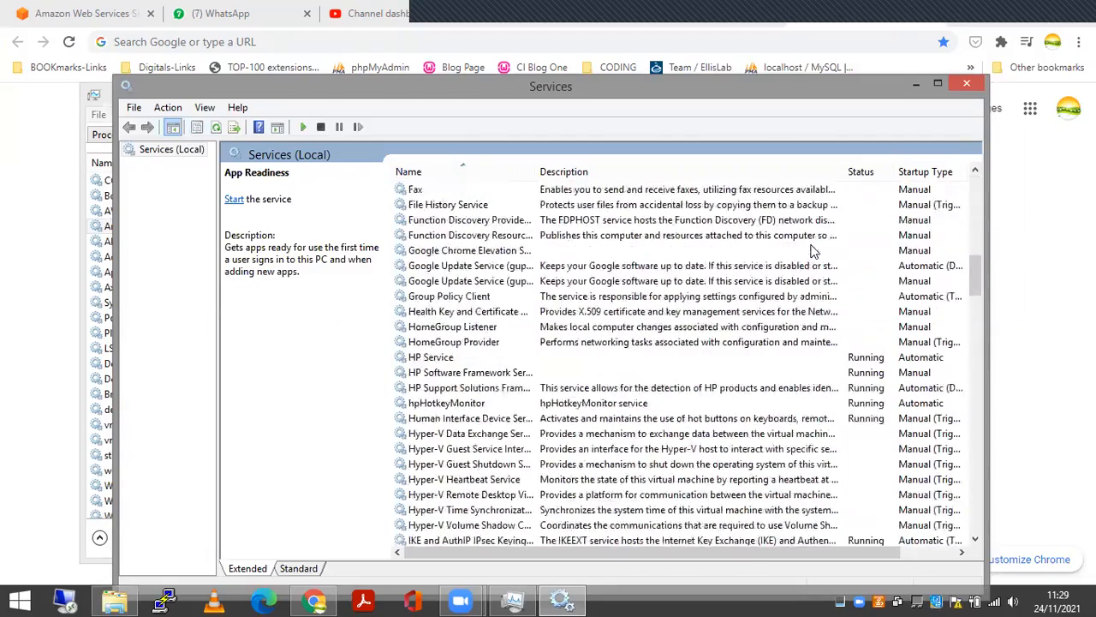
{"action": "scroll", "coordinate": [814, 250], "scroll_direction": "up", "scroll_amount": 16}
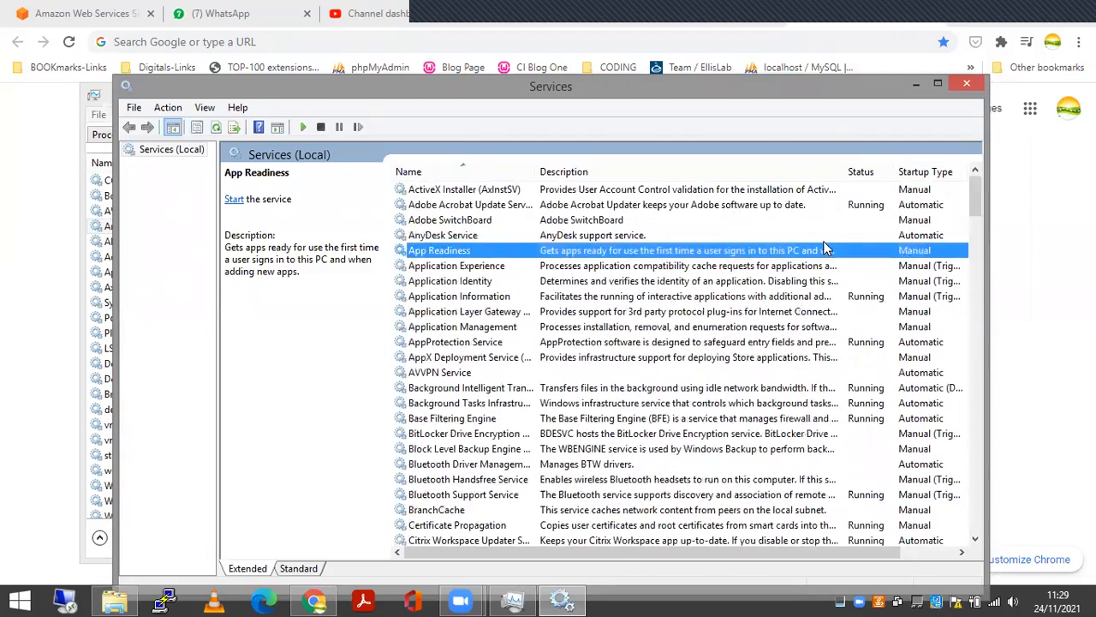
Step: Start the AnyDesk Service
{"action": "left_click", "coordinate": [867, 235]}
{"action": "right_click", "coordinate": [863, 238]}
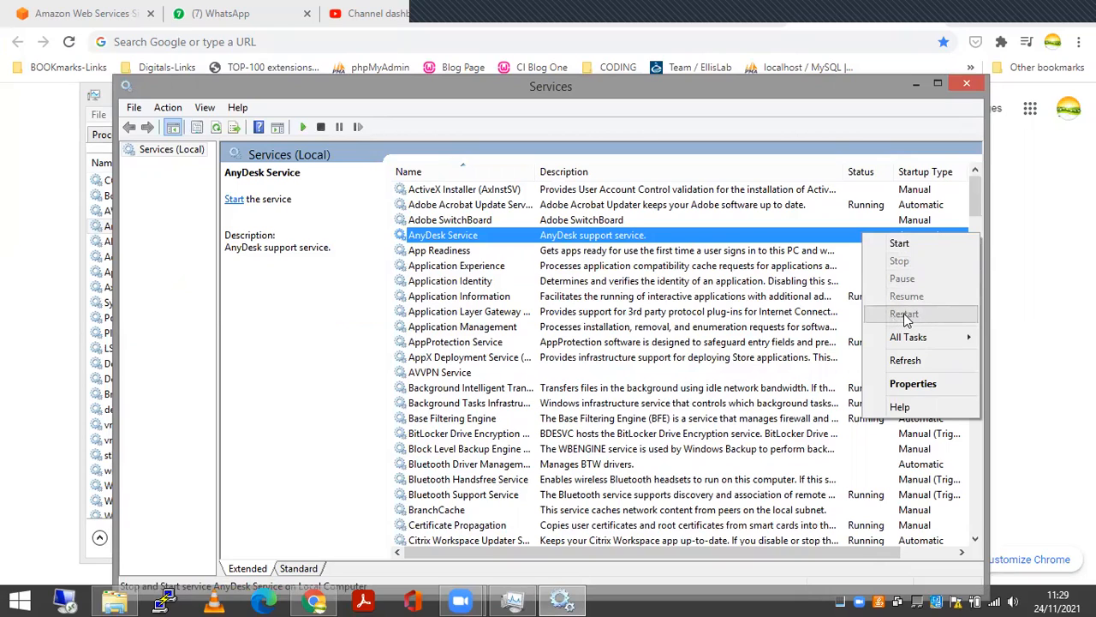
{"action": "left_click", "coordinate": [904, 244]}
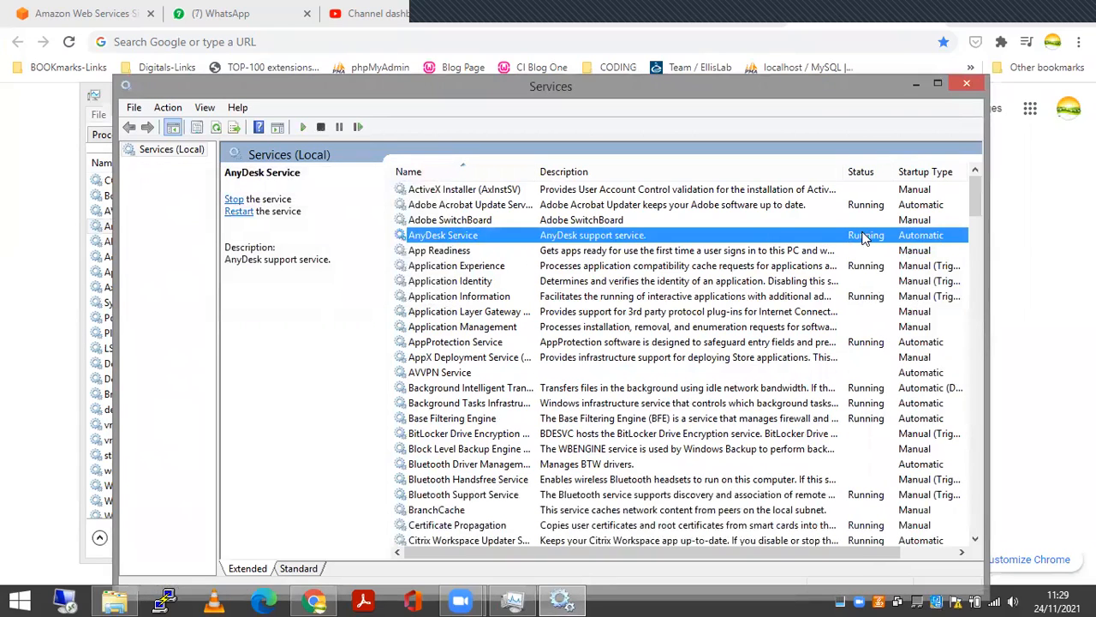
Step: Maximize the Services window and restart the AnyDesk Service
{"action": "left_click", "coordinate": [938, 85]}
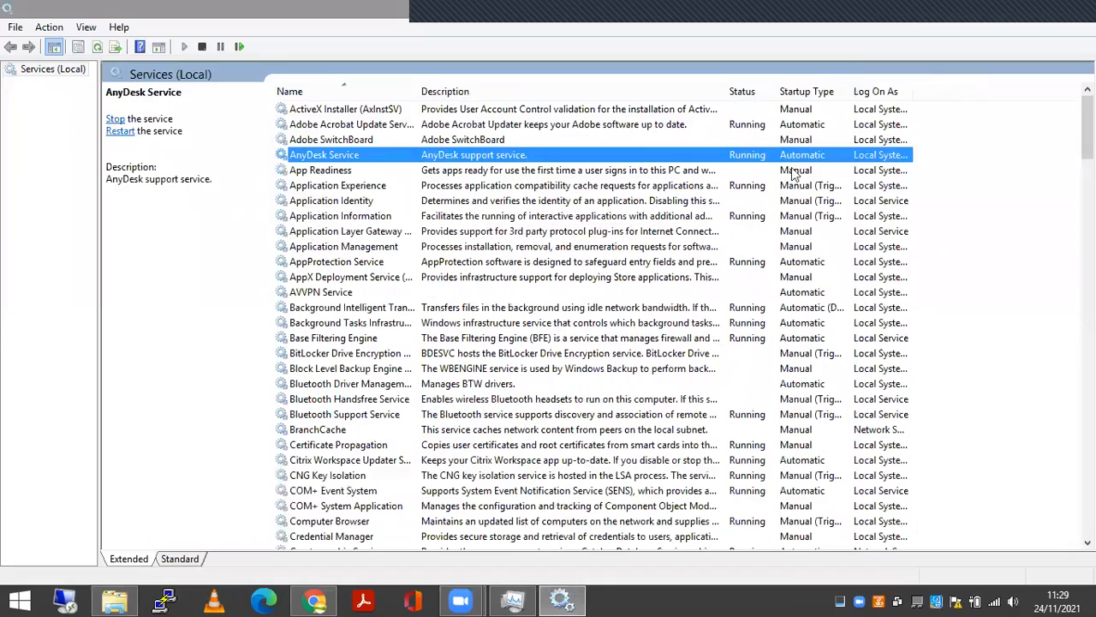
{"action": "right_click", "coordinate": [737, 160]}
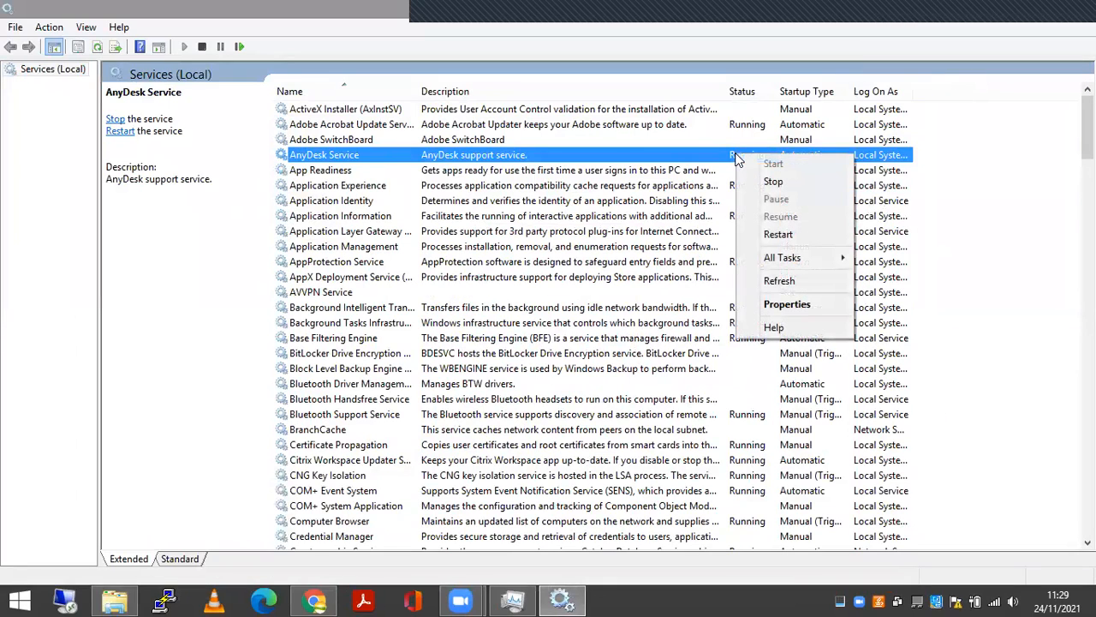
{"action": "left_click", "coordinate": [778, 234]}
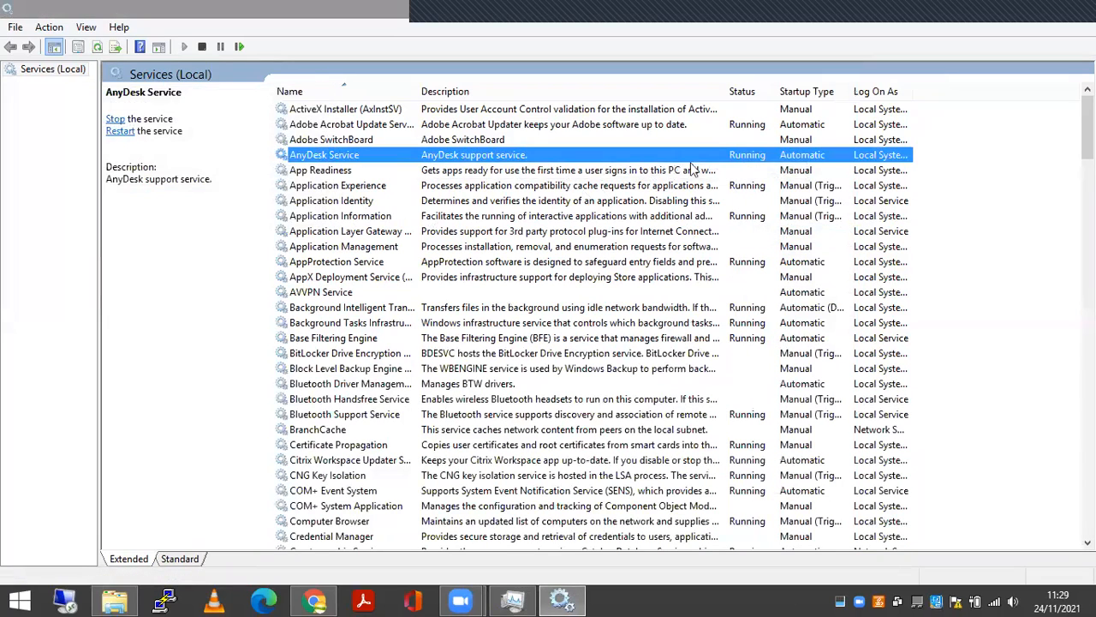
Step: Set the AnyDesk Service's startup type to Manual and apply the change
{"action": "right_click", "coordinate": [732, 156]}
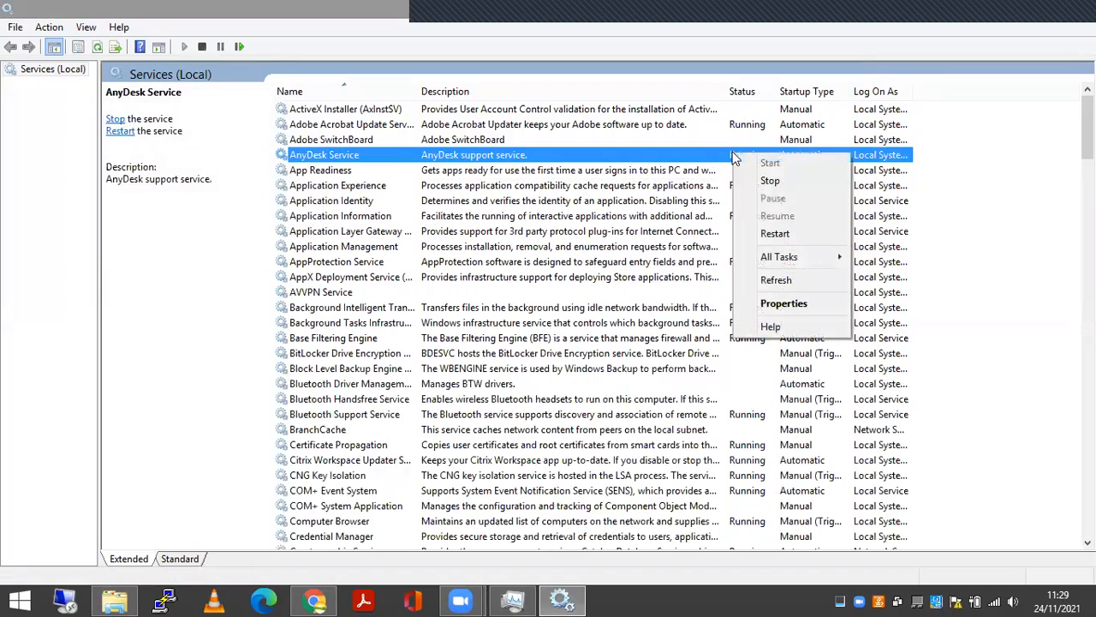
{"action": "mouse_move", "coordinate": [803, 258]}
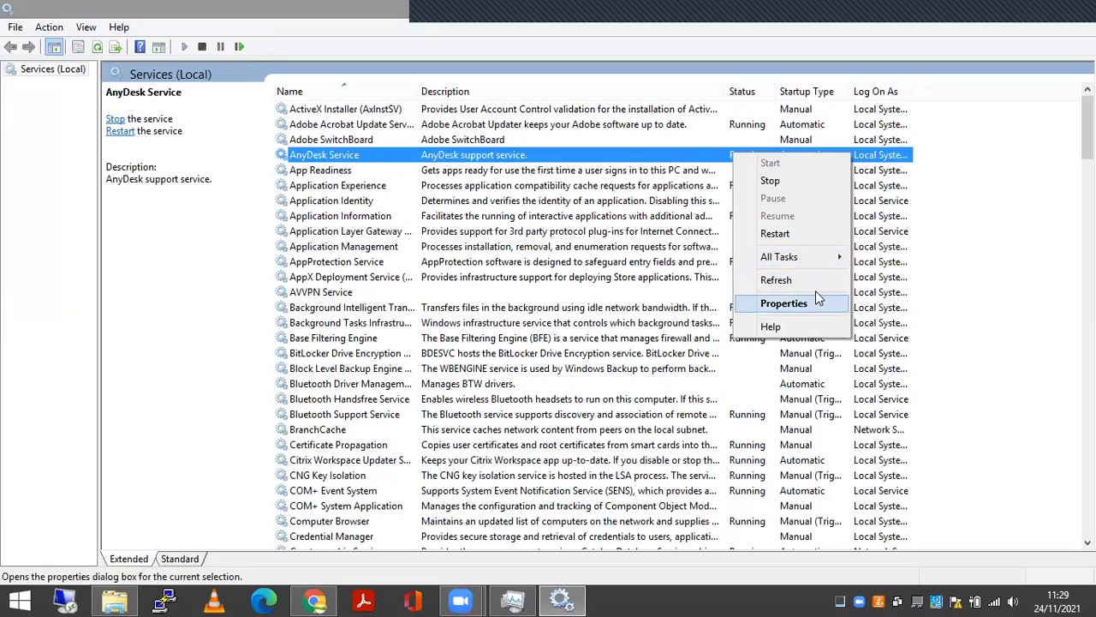
{"action": "left_click", "coordinate": [793, 305]}
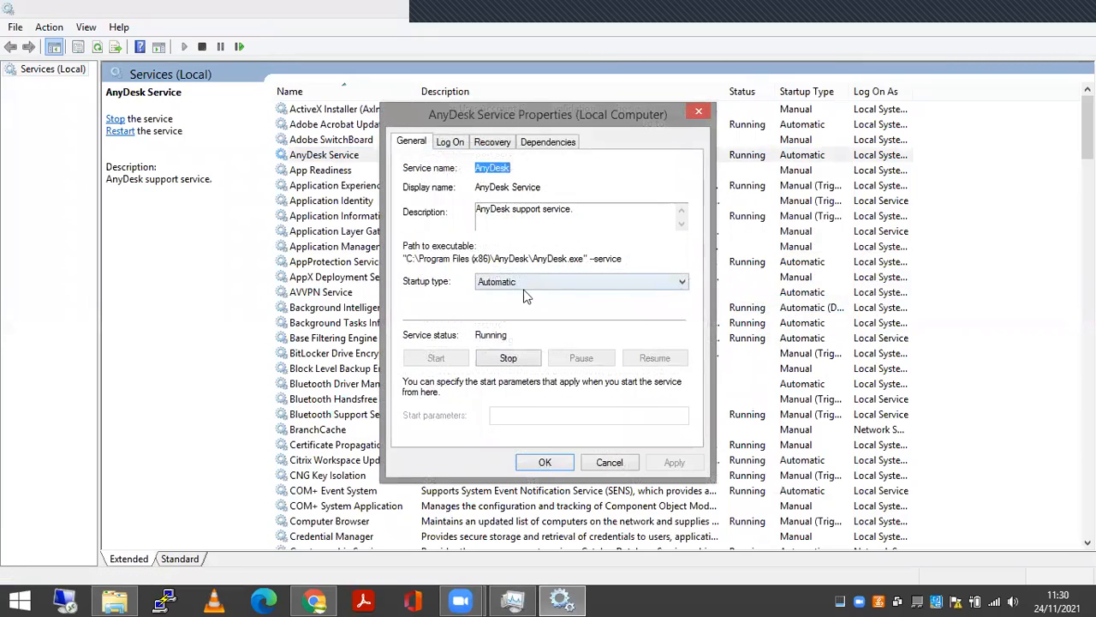
{"action": "left_click", "coordinate": [549, 283]}
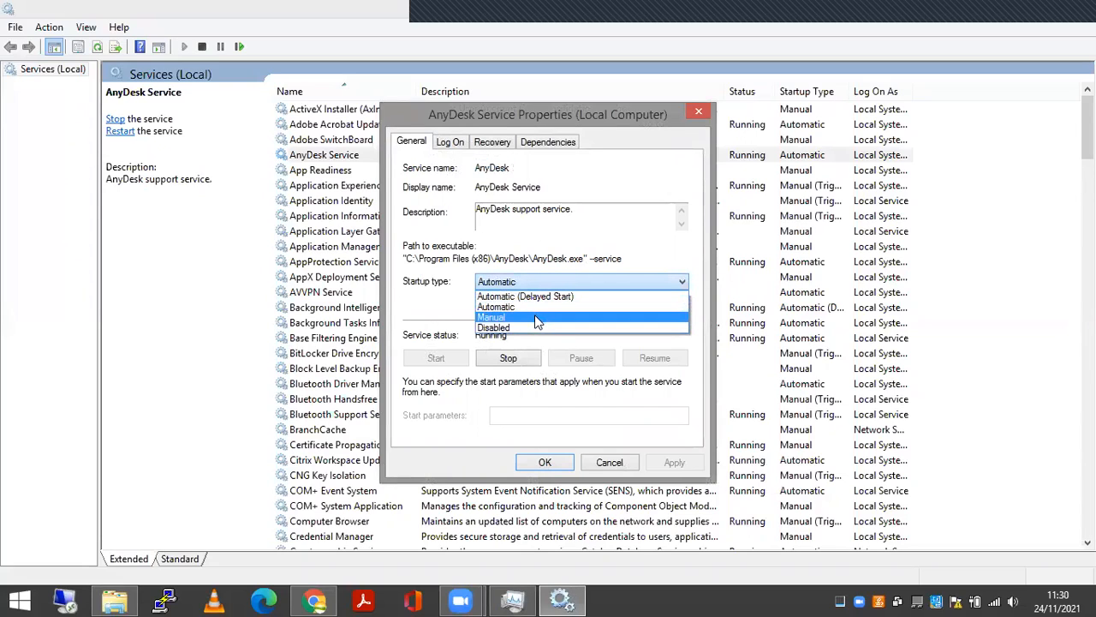
{"action": "left_click", "coordinate": [537, 319]}
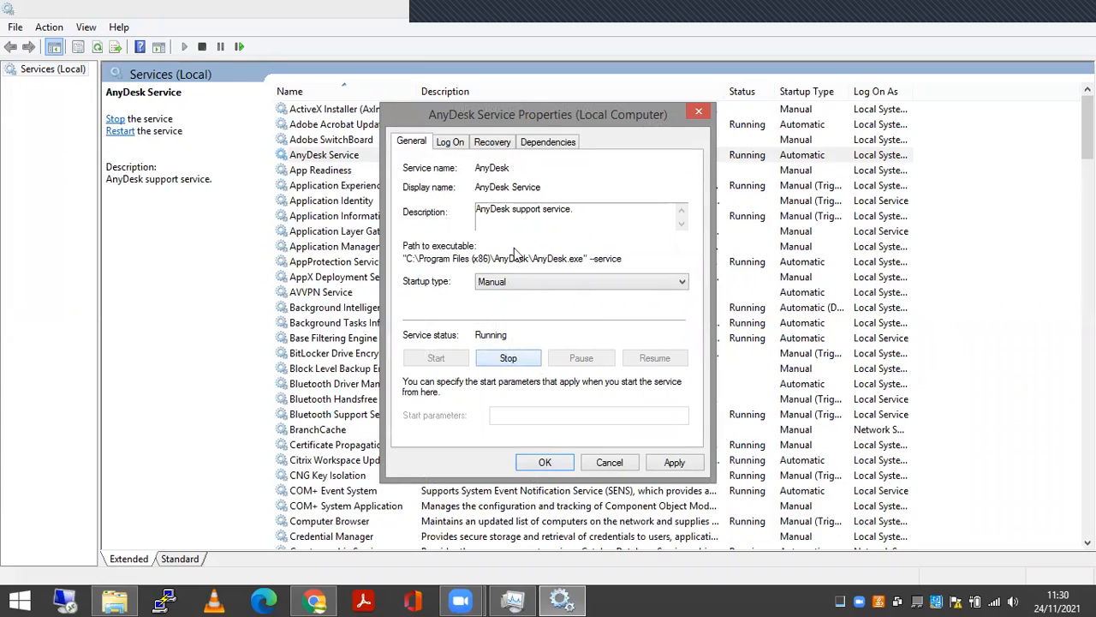
{"action": "left_click", "coordinate": [674, 463]}
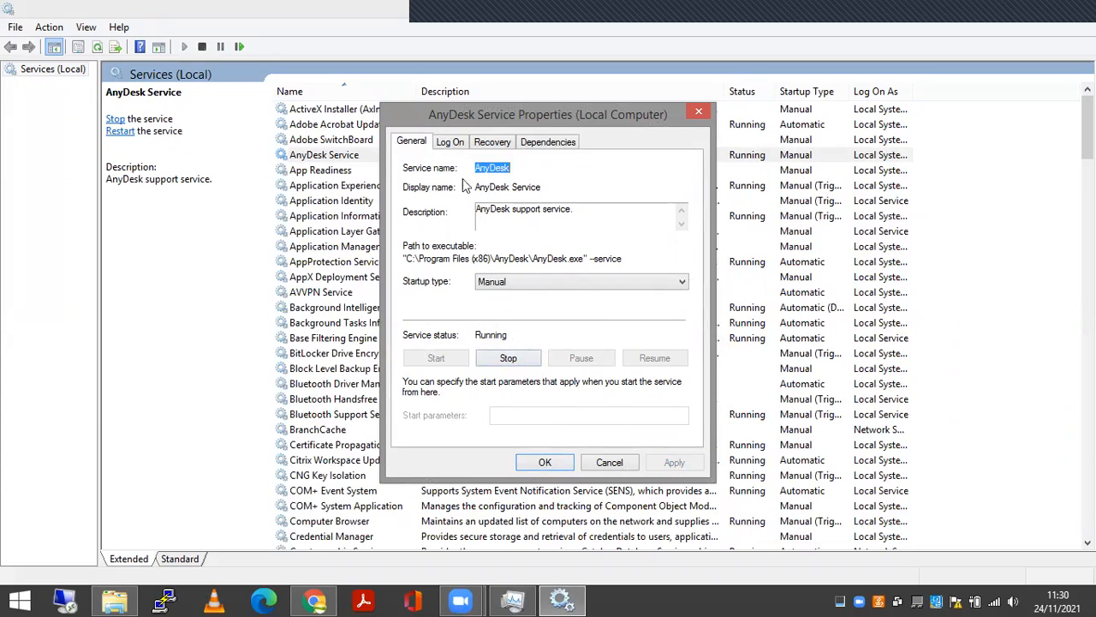
Step: Review the AnyDesk Service's log-on, recovery and dependency settings, including the first-failure response options, and close its properties
{"action": "left_click", "coordinate": [450, 142]}
{"action": "left_click", "coordinate": [493, 142]}
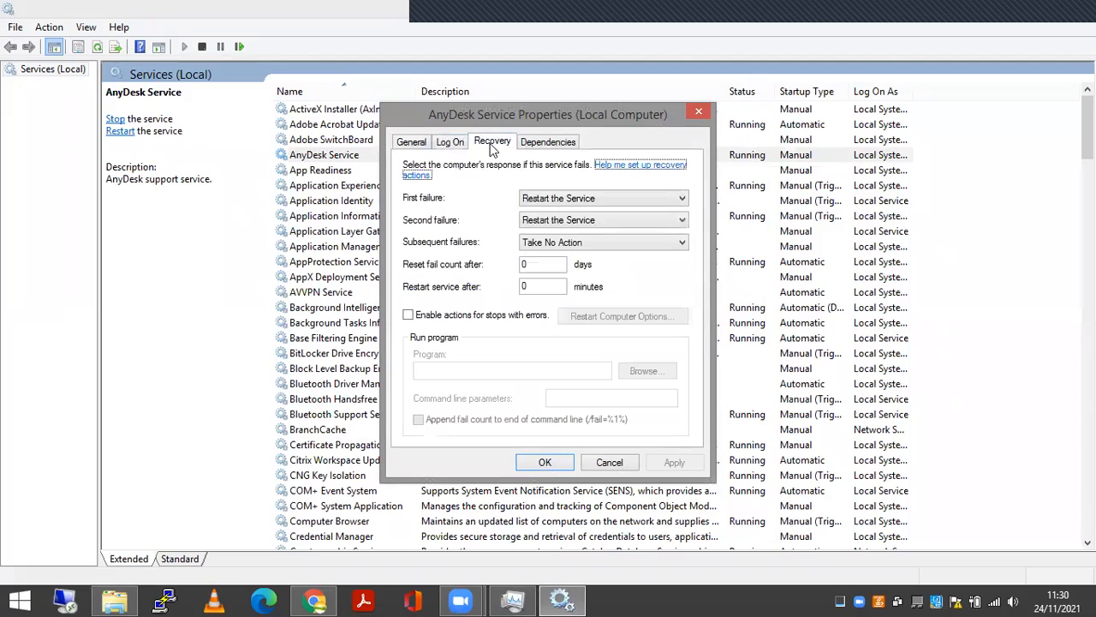
{"action": "left_click", "coordinate": [539, 144]}
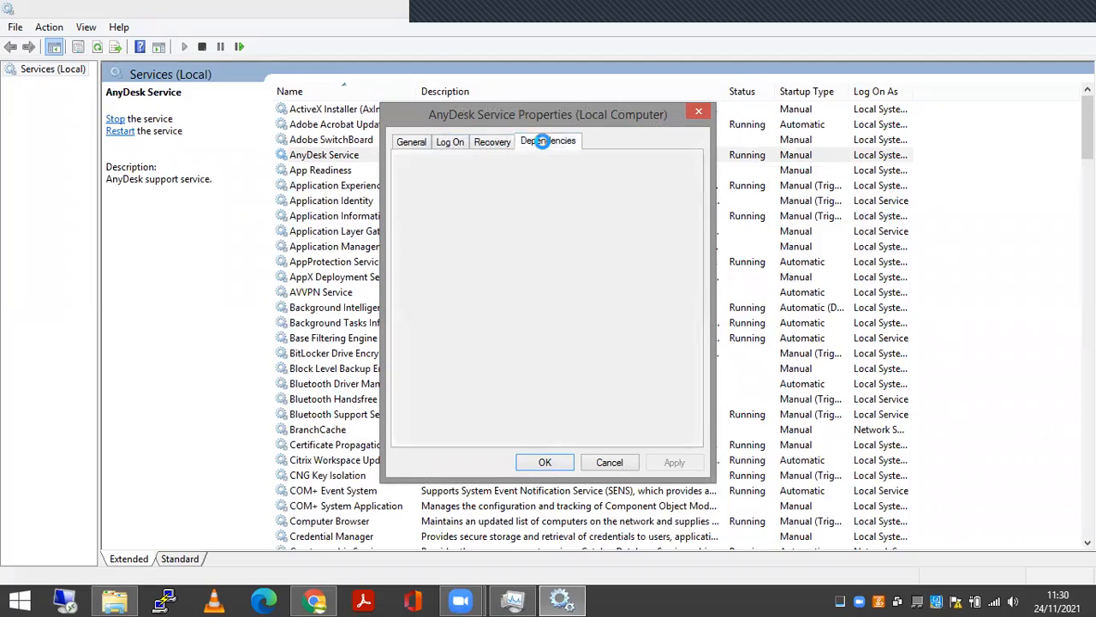
{"action": "left_click", "coordinate": [494, 145]}
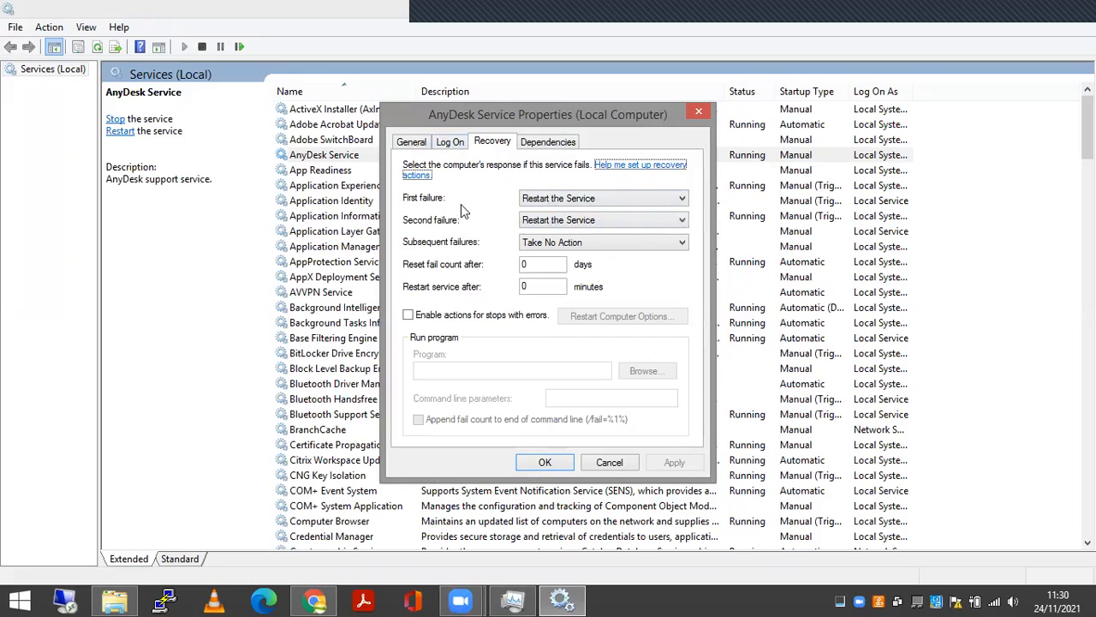
{"action": "left_click", "coordinate": [610, 201]}
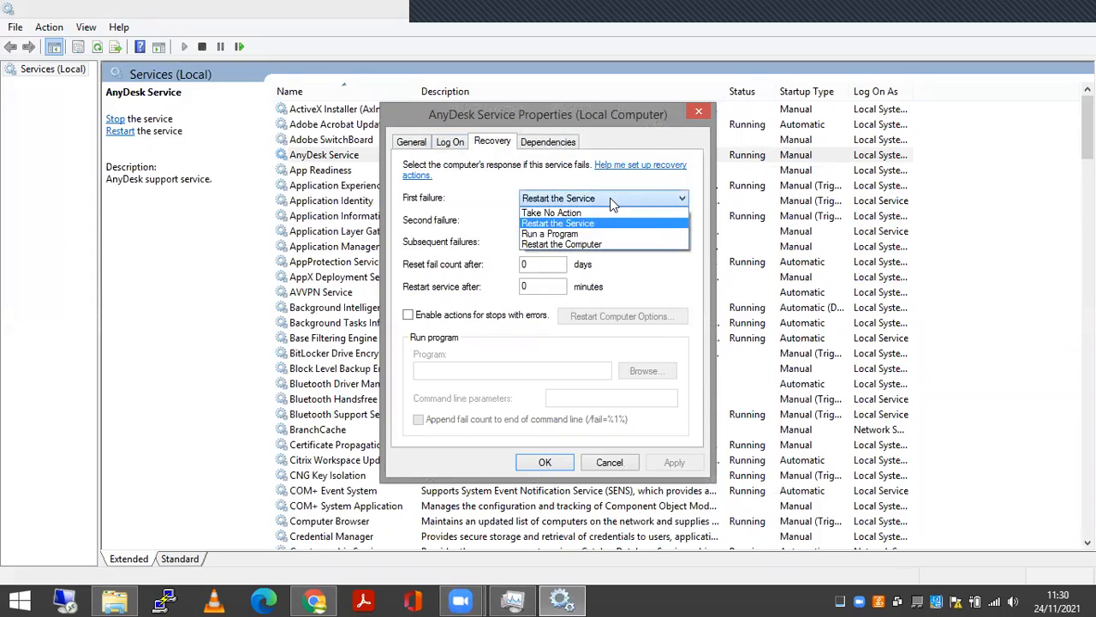
{"action": "left_click", "coordinate": [612, 202]}
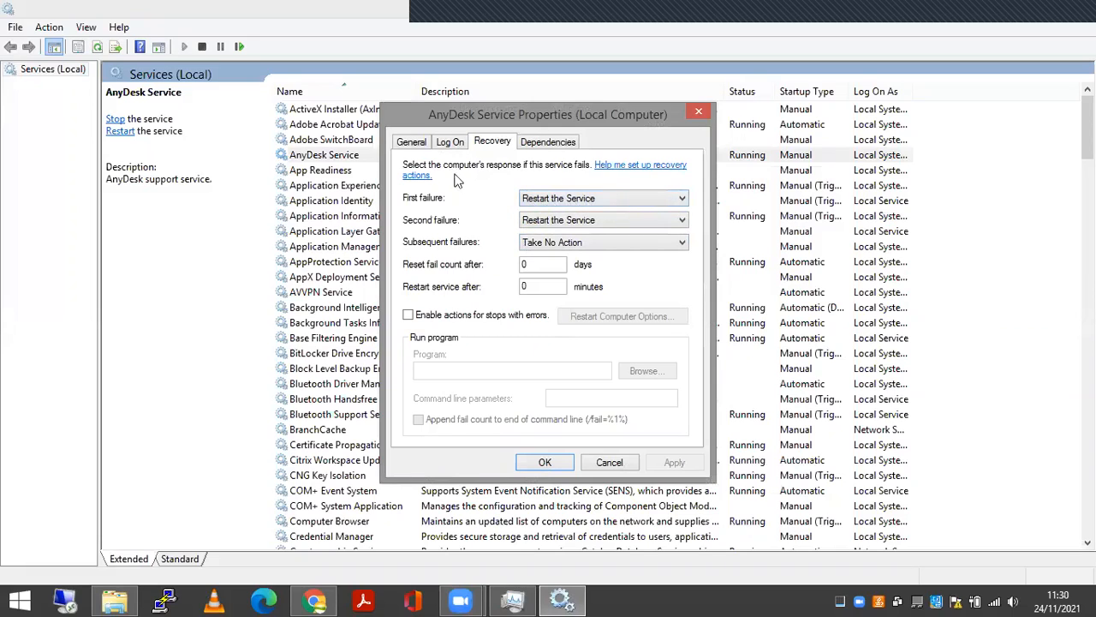
{"action": "left_click", "coordinate": [415, 144]}
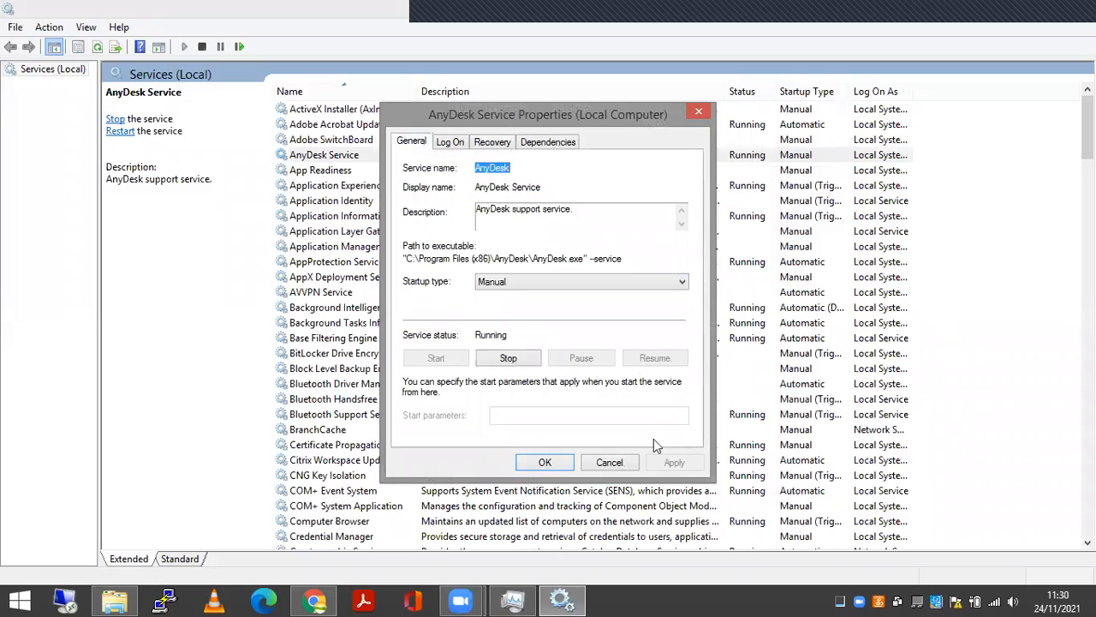
{"action": "left_click", "coordinate": [548, 461]}
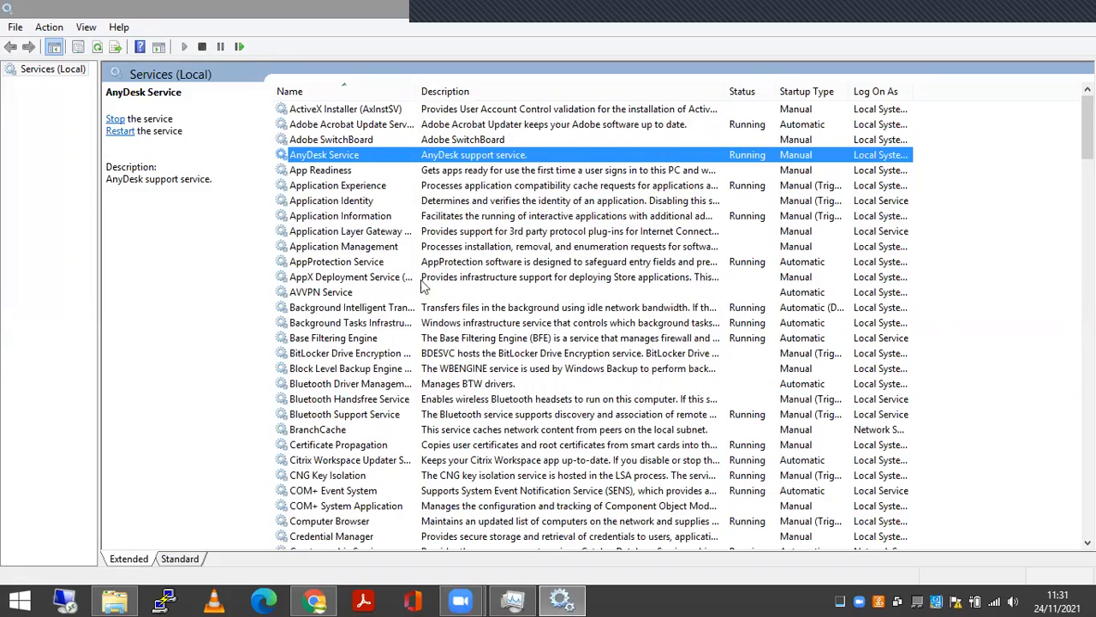
Step: Show the services list in Standard view and widen the Log On As column to fit the full account names
{"action": "left_click", "coordinate": [181, 561]}
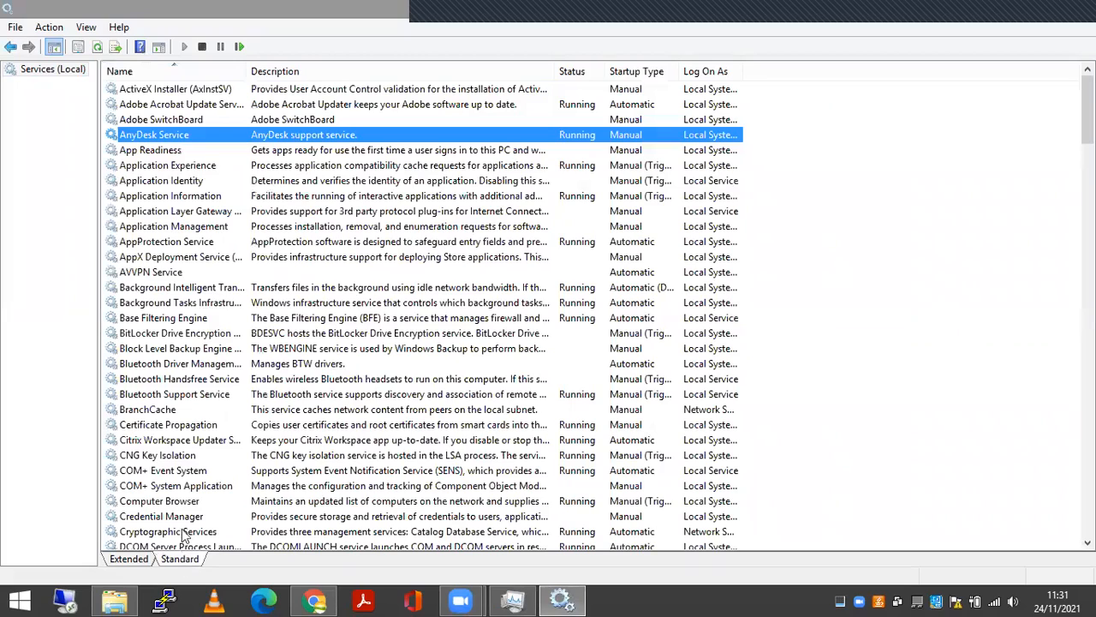
{"action": "left_click", "coordinate": [130, 561]}
{"action": "left_click", "coordinate": [181, 559]}
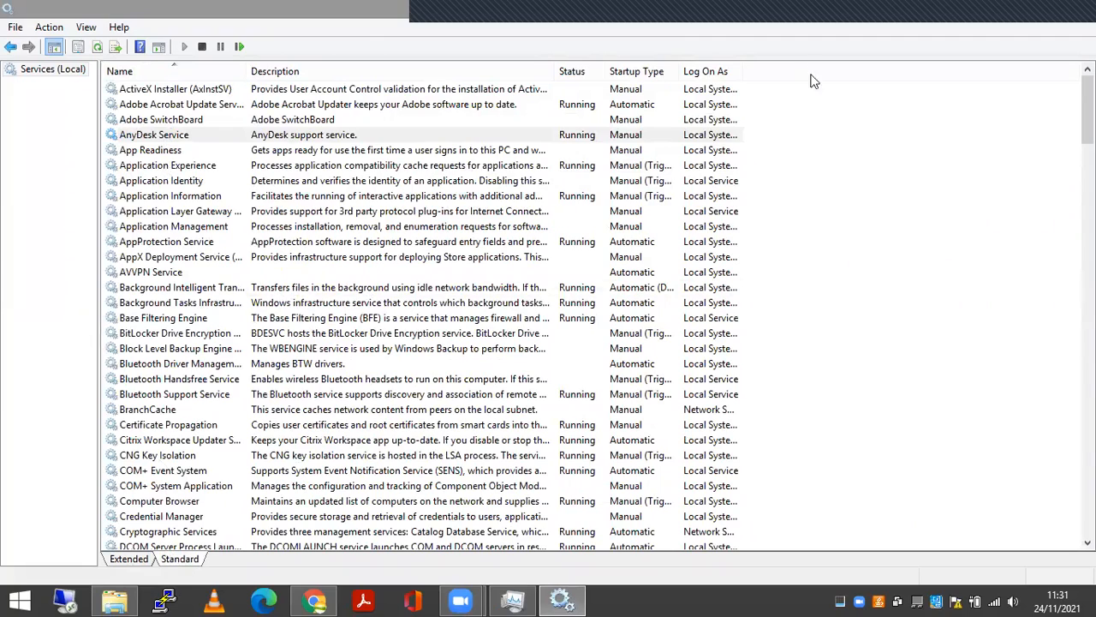
{"action": "left_click_drag", "start_coordinate": [744, 73], "coordinate": [801, 72]}
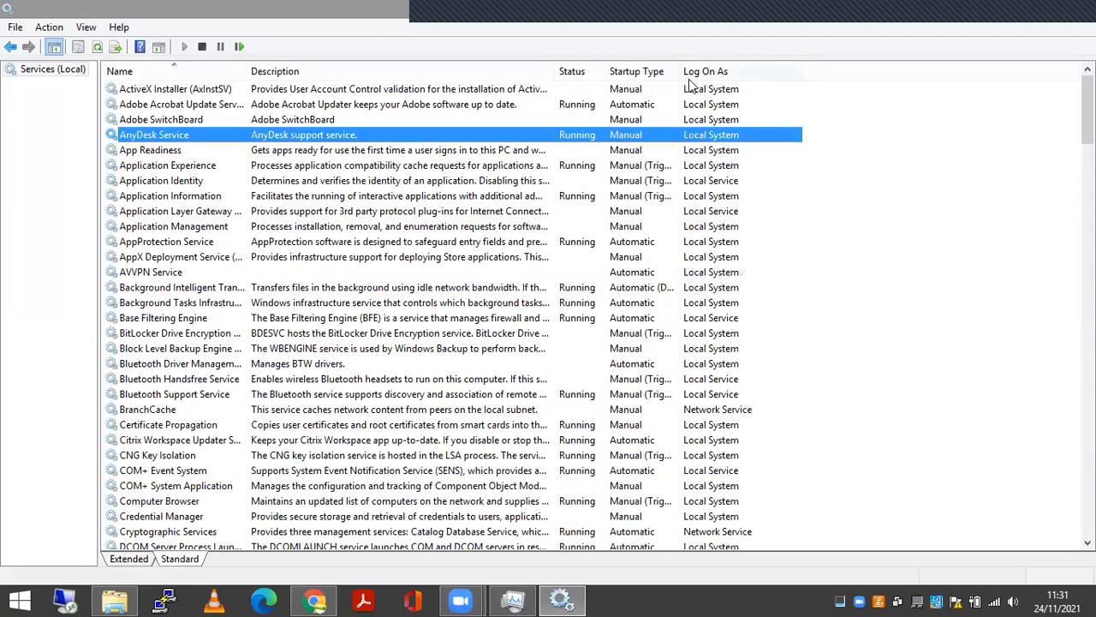
Step: Compare the Extended and Standard views of the services list, finishing in Standard view
{"action": "left_click", "coordinate": [128, 564]}
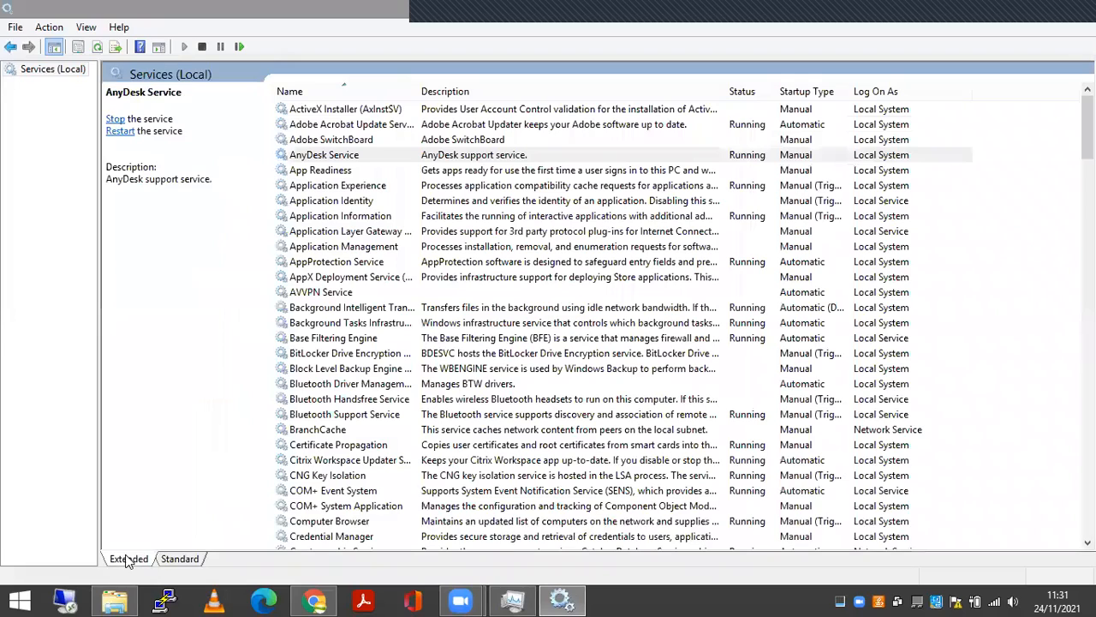
{"action": "left_click", "coordinate": [179, 559]}
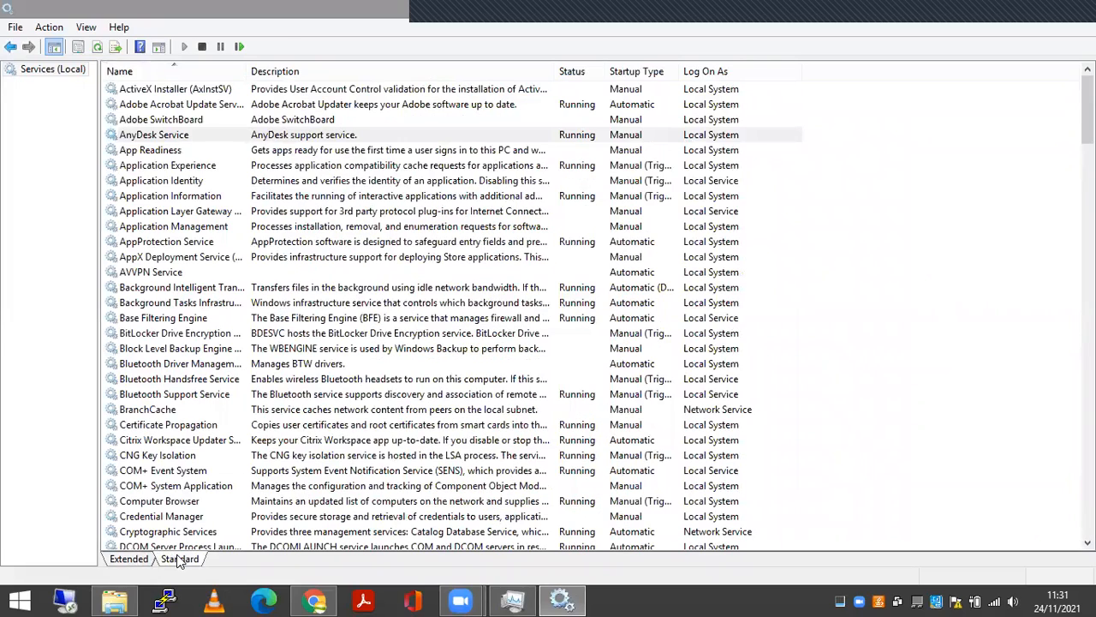
{"action": "left_click", "coordinate": [130, 564]}
{"action": "left_click", "coordinate": [176, 566]}
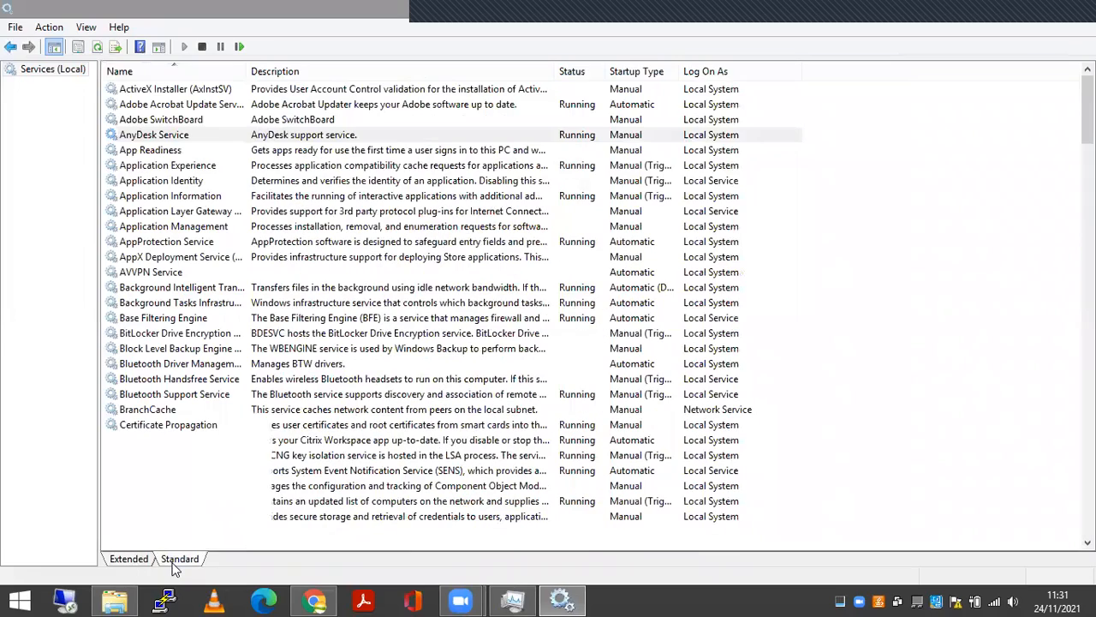
Step: Switch to Task Manager and open the Services console from its services list, closing the existing console window and launching it afresh
{"action": "left_click", "coordinate": [512, 599]}
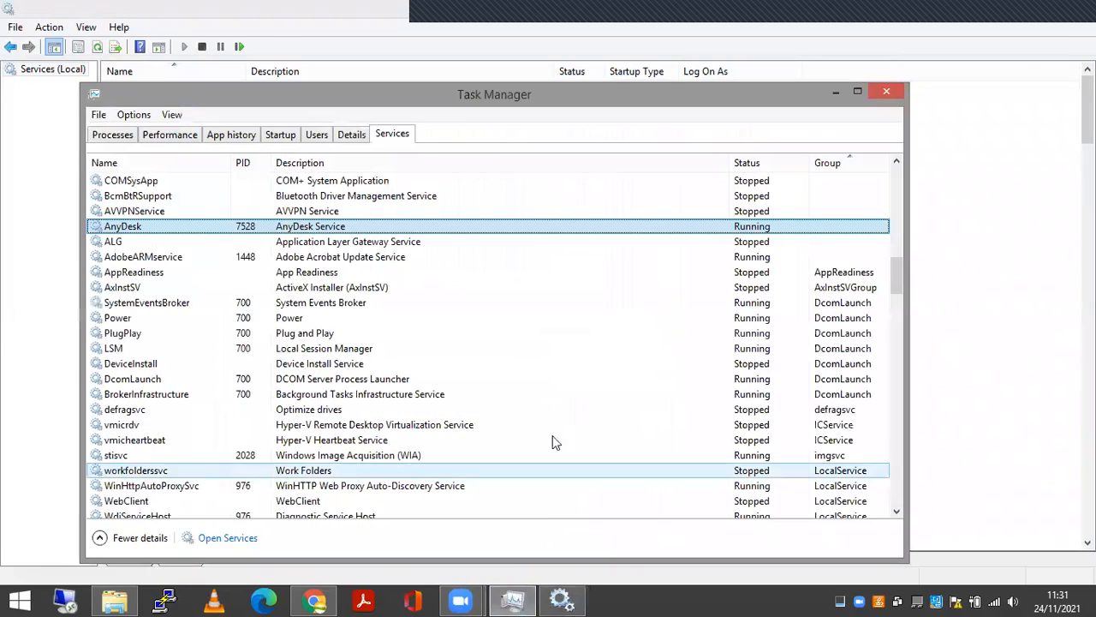
{"action": "scroll", "coordinate": [504, 331], "scroll_direction": "down", "scroll_amount": 3}
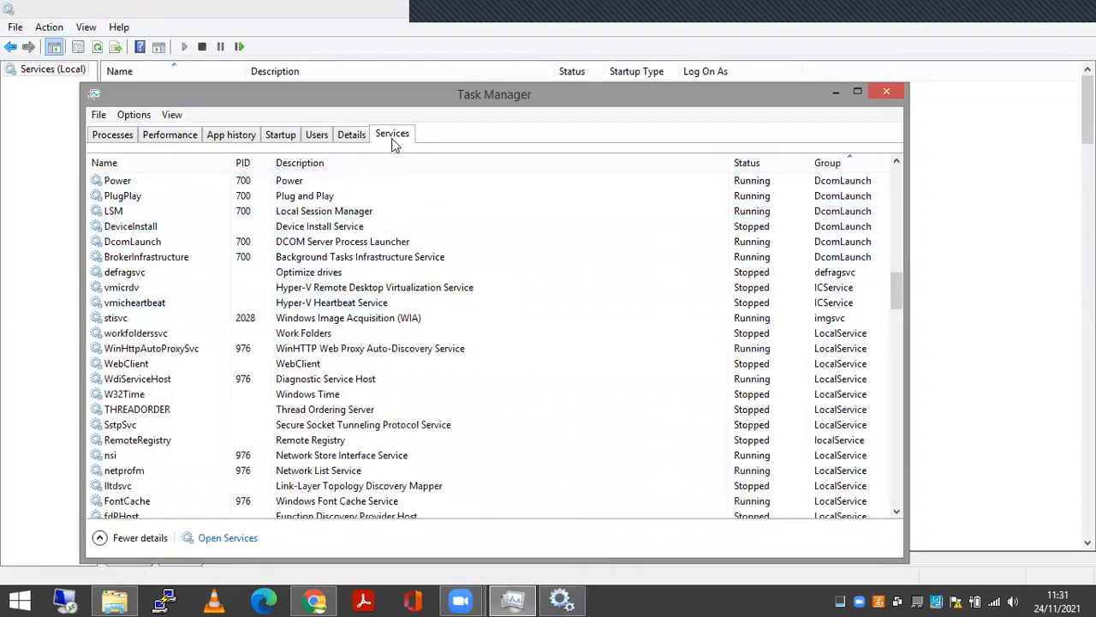
{"action": "left_click", "coordinate": [227, 540]}
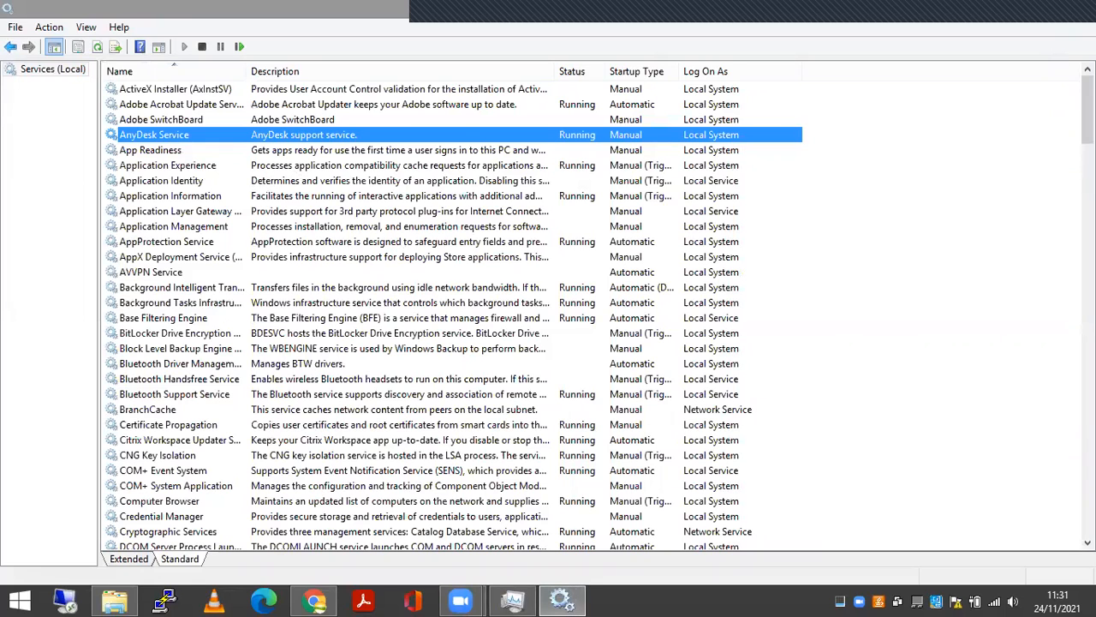
{"action": "left_click", "coordinate": [1075, 8]}
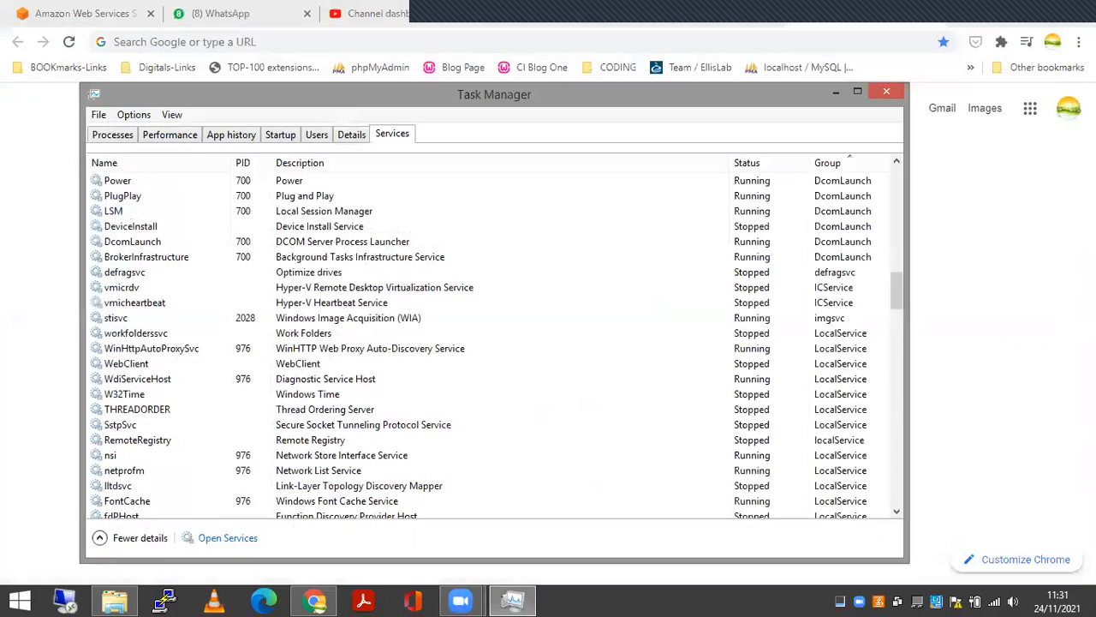
{"action": "left_click", "coordinate": [226, 544]}
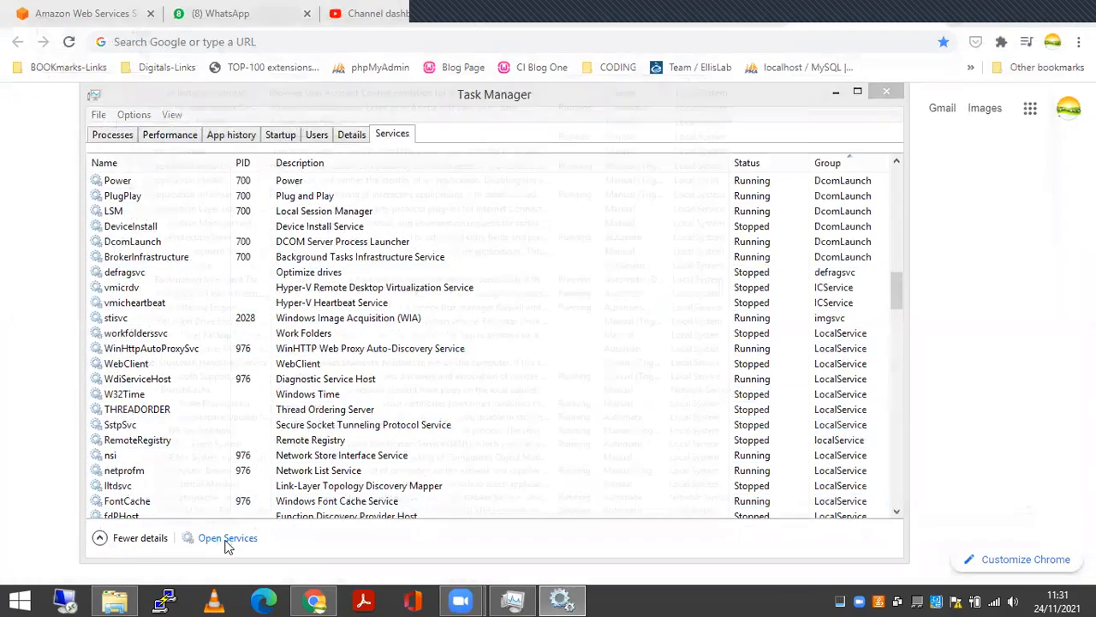